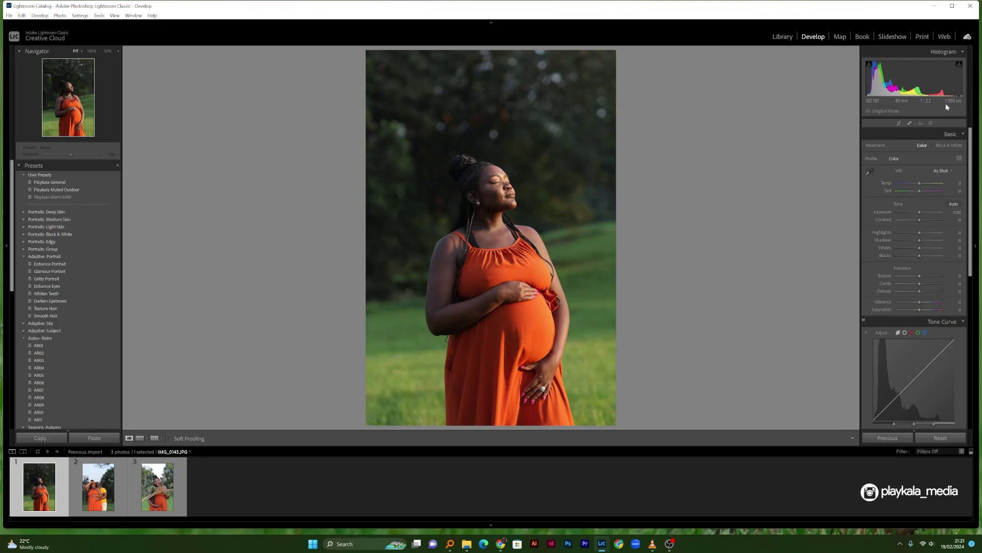
Set the photo's Highlights to -45, Shadows to +35 and Whites to -12 in the basic tone adjustments
left_click(521, 198)
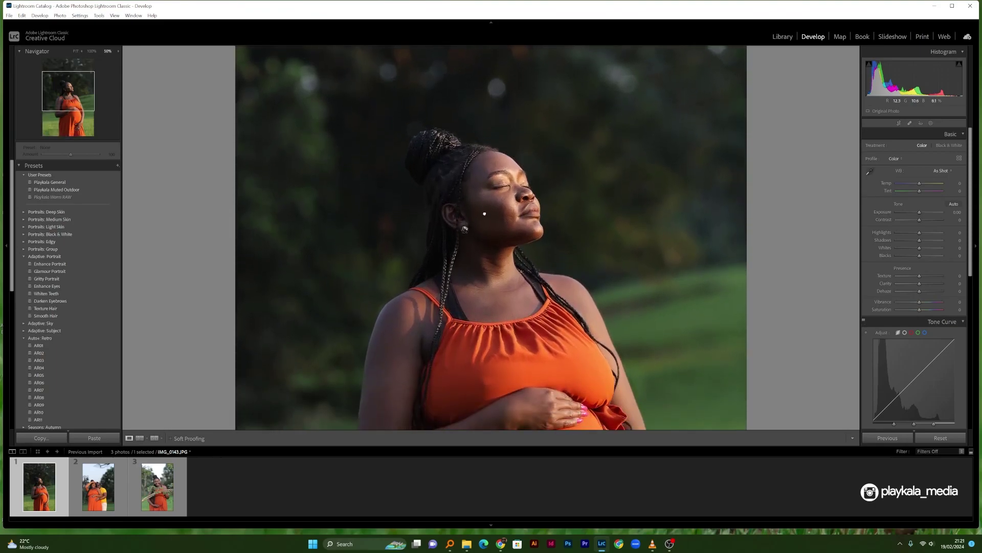
left_click(529, 206)
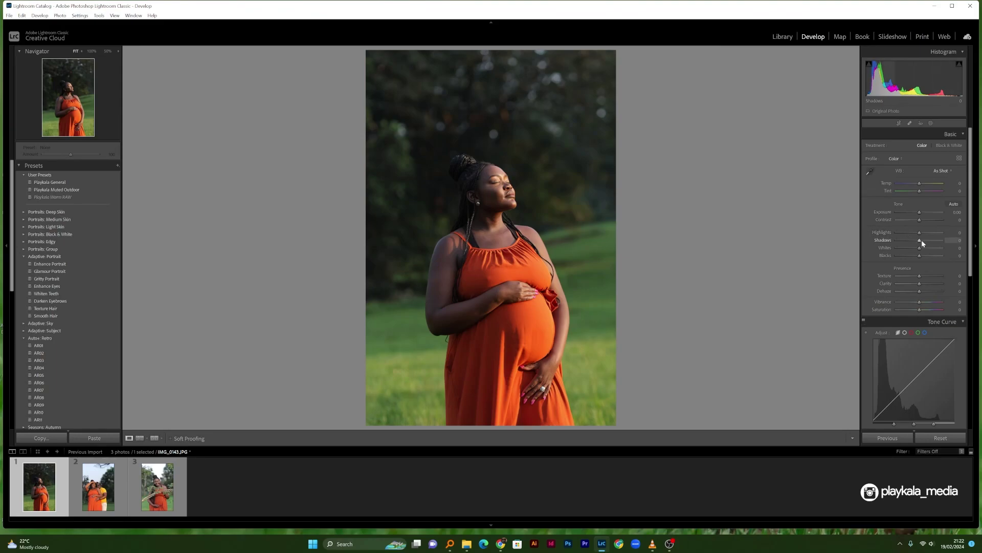
mouse_move(919, 242)
left_mouse_down()
mouse_move(932, 241)
mouse_move(907, 233)
left_mouse_up()
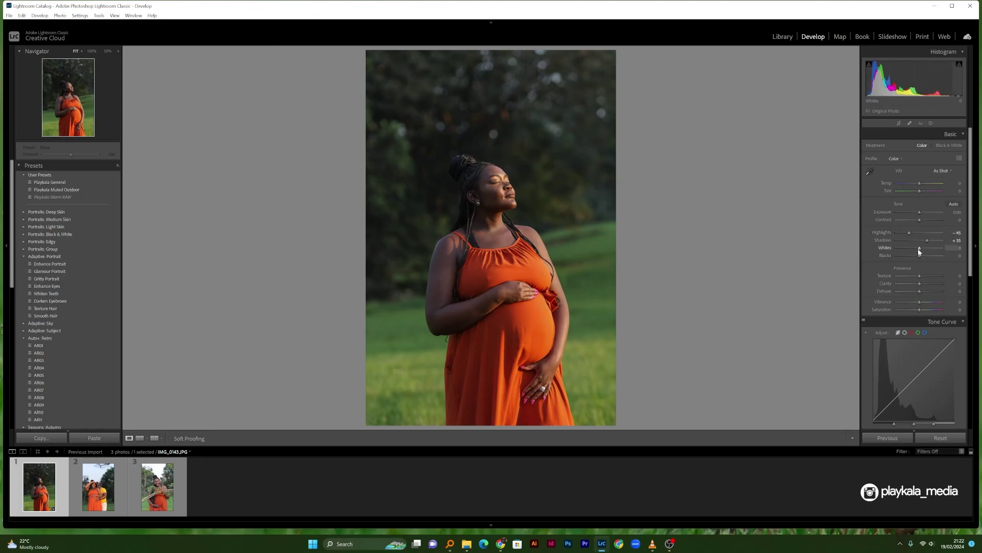
left_click(908, 248)
mouse_move(916, 248)
left_mouse_down()
mouse_move(933, 249)
mouse_move(924, 249)
left_mouse_up()
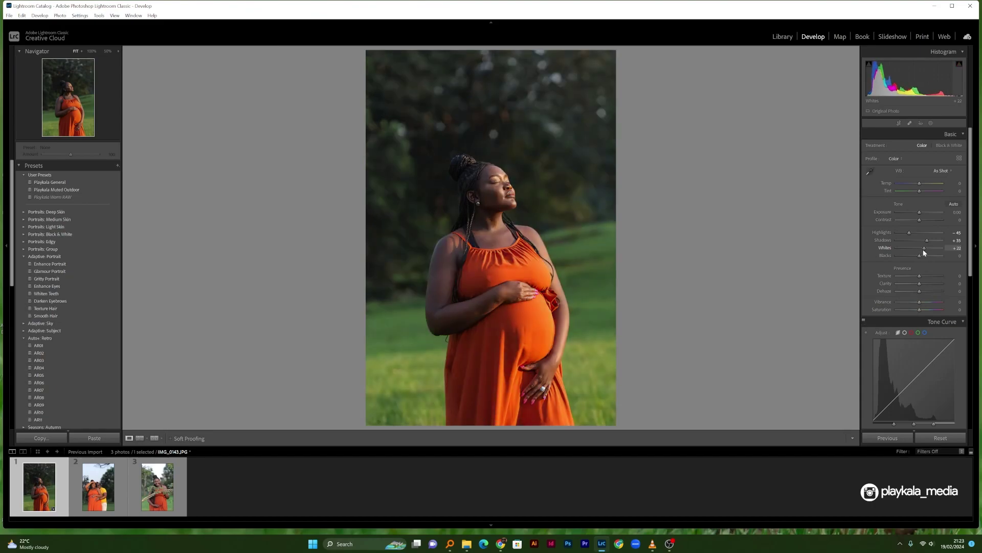
left_click(919, 248)
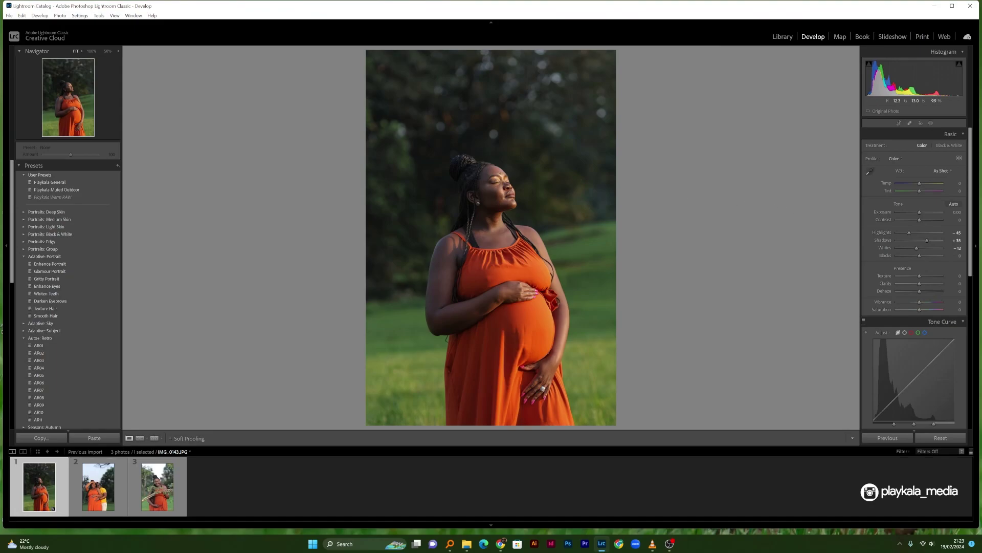
Check the woman's face up close and raise the photo's Exposure to +0.37
left_click(507, 203)
left_click(500, 244)
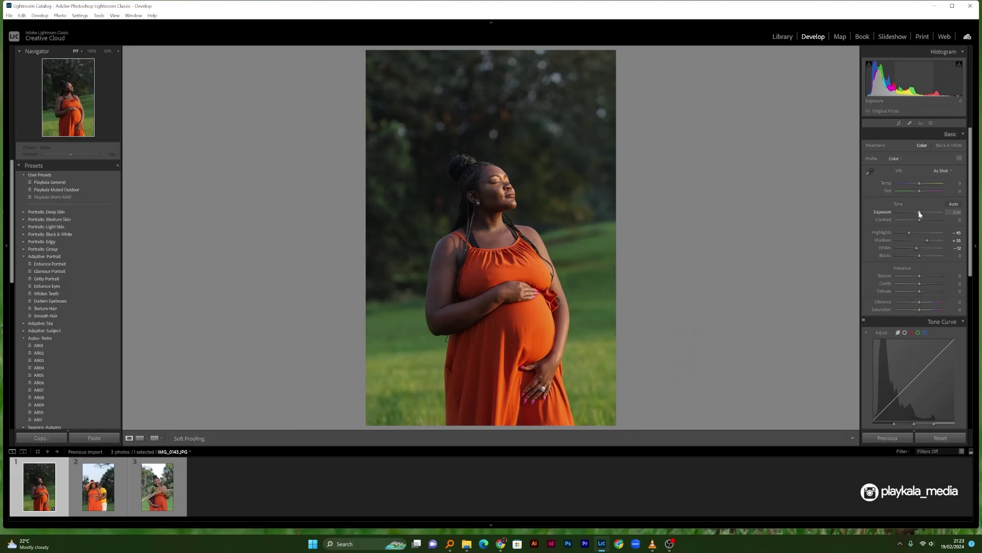
left_click_drag(920, 214, 922, 214)
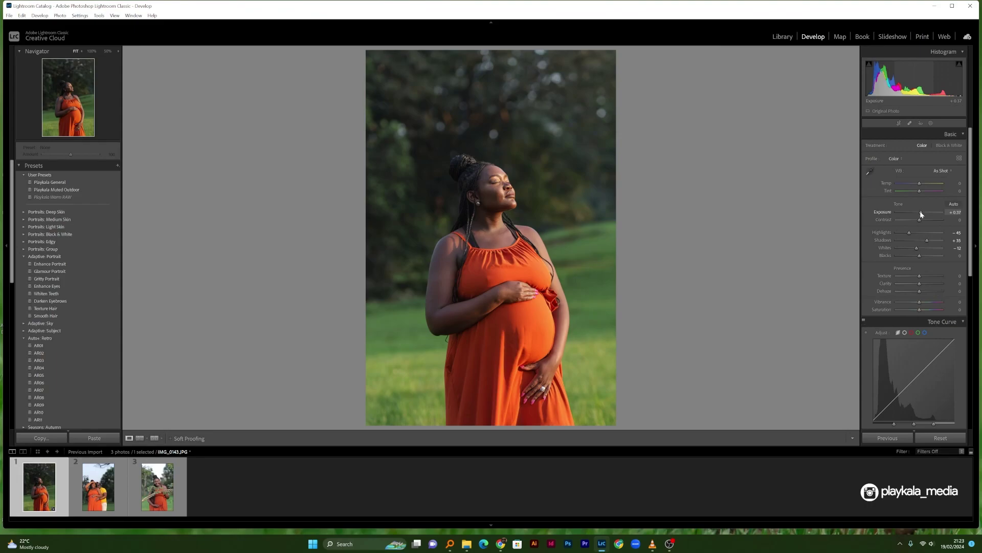
Switch the Tone Curve to point curve editing
left_click_drag(971, 240, 960, 289)
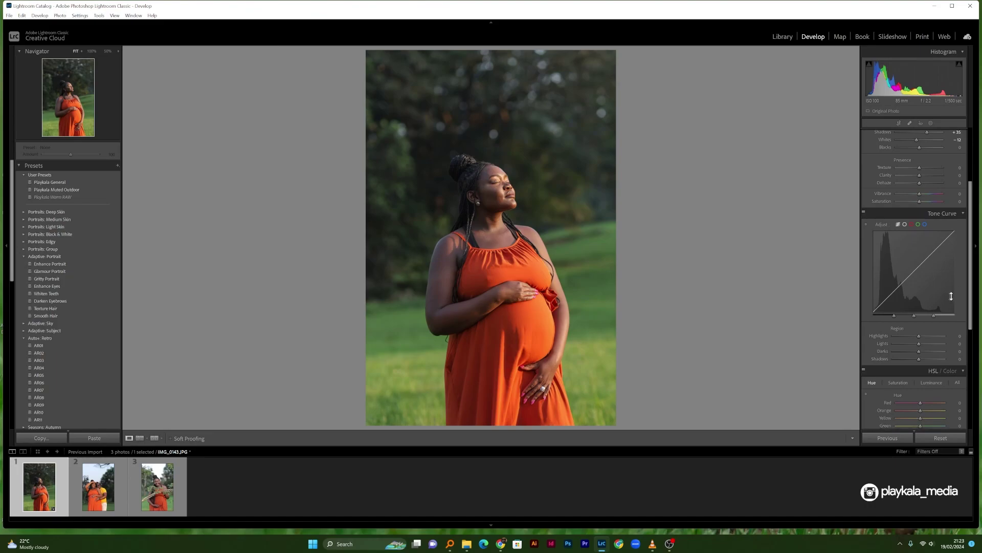
left_click(905, 225)
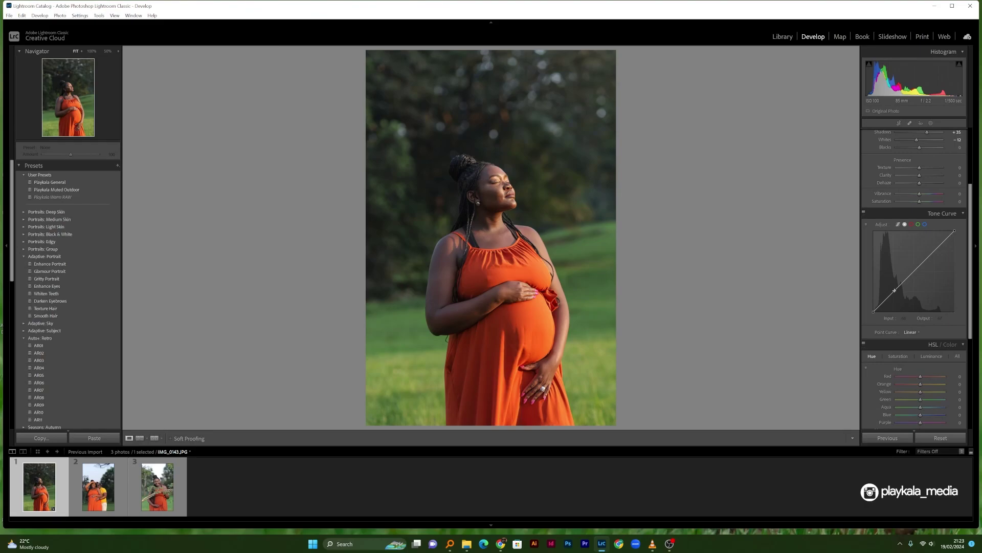
left_click_drag(894, 290, 894, 292)
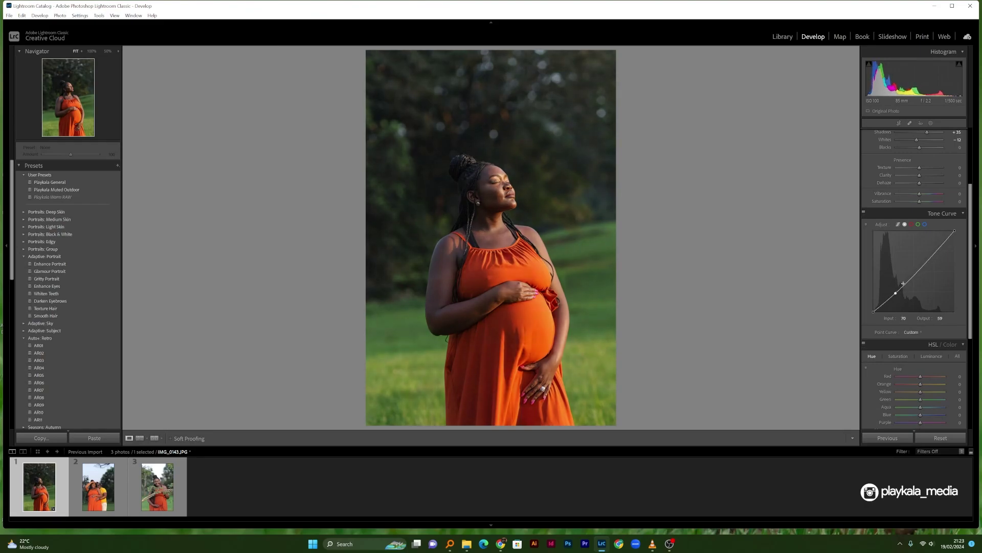
left_click(927, 262)
left_click_drag(927, 262, 927, 261)
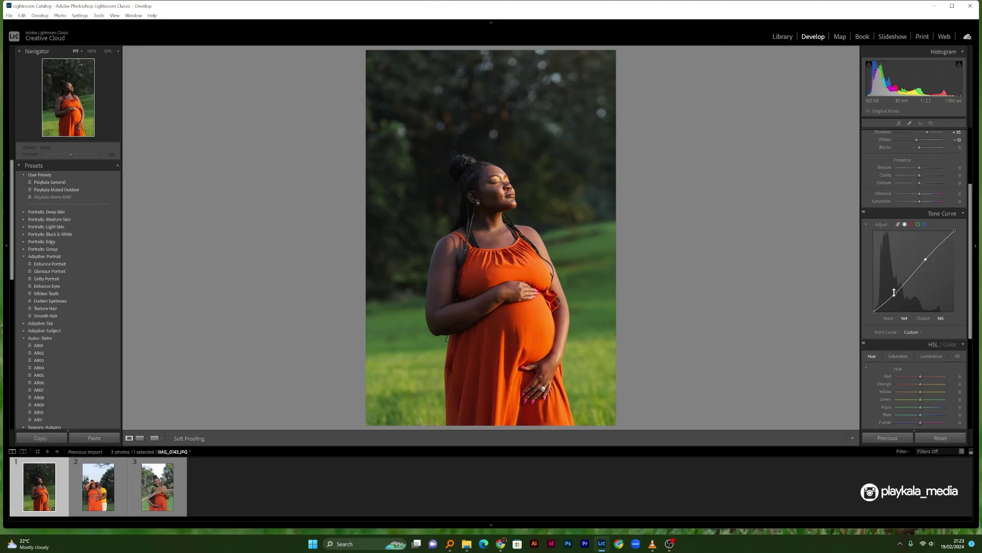
left_click_drag(895, 293, 897, 296)
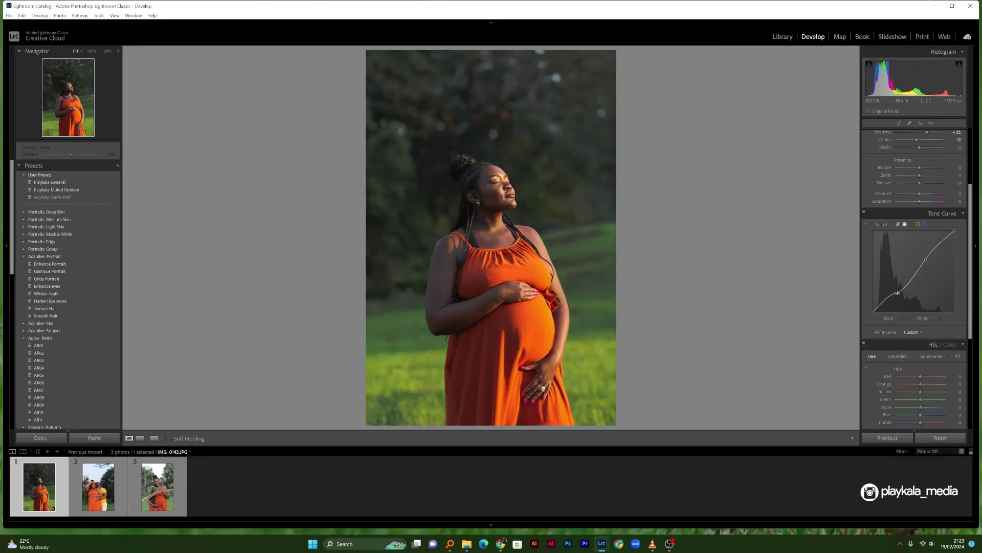
right_click(906, 278)
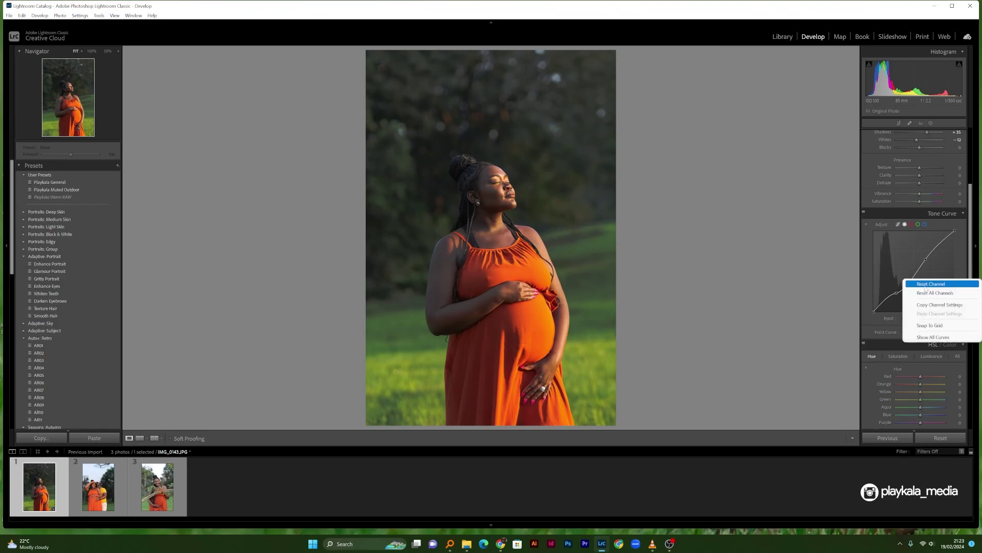
left_click(921, 286)
Shape a gentle S-curve with a shadow point at 69/62 and a highlight point at 172/173, lifting the black point to output 6
left_click(895, 293)
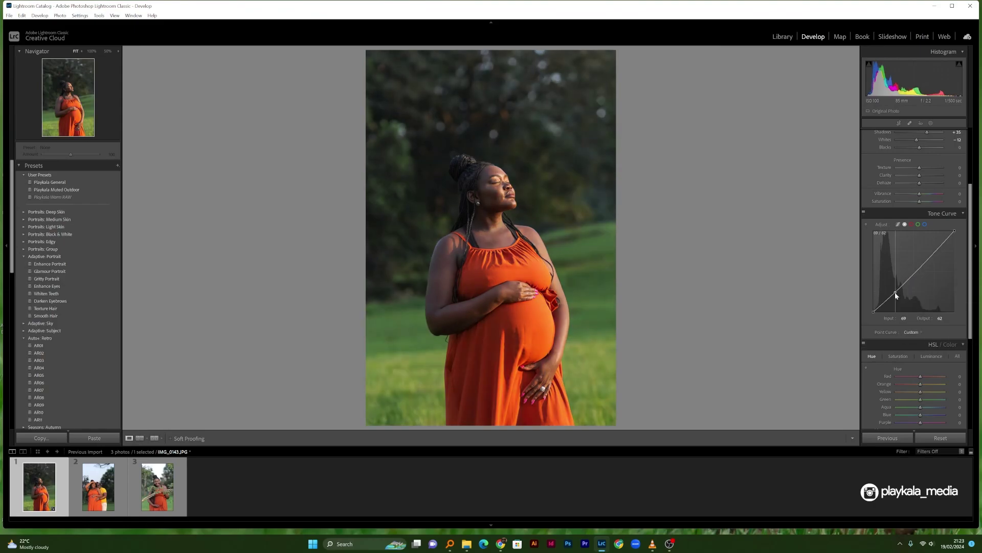
left_click(928, 258)
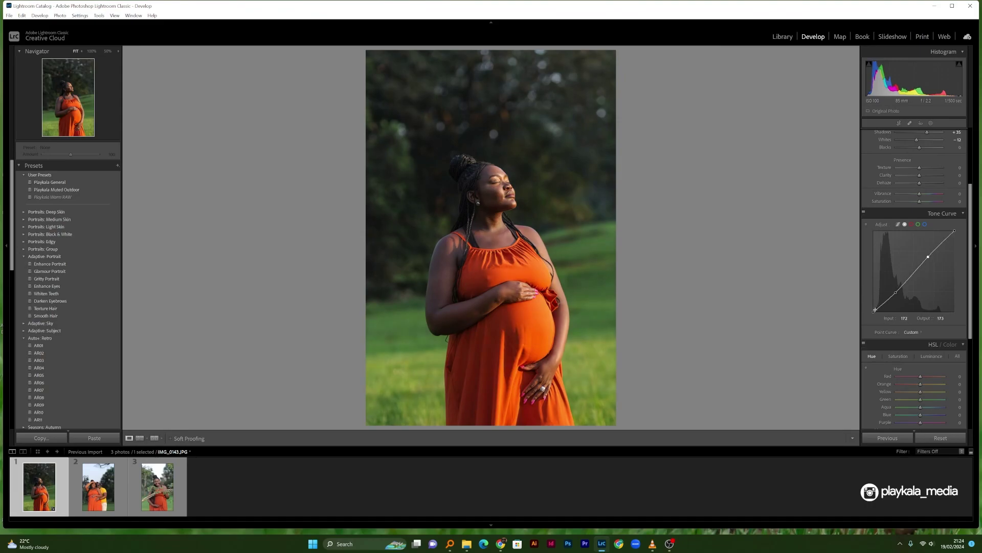
left_click_drag(874, 311, 872, 310)
Compare the photo with and without the tone curve adjustment, examining the woman's face up close
left_click(489, 148)
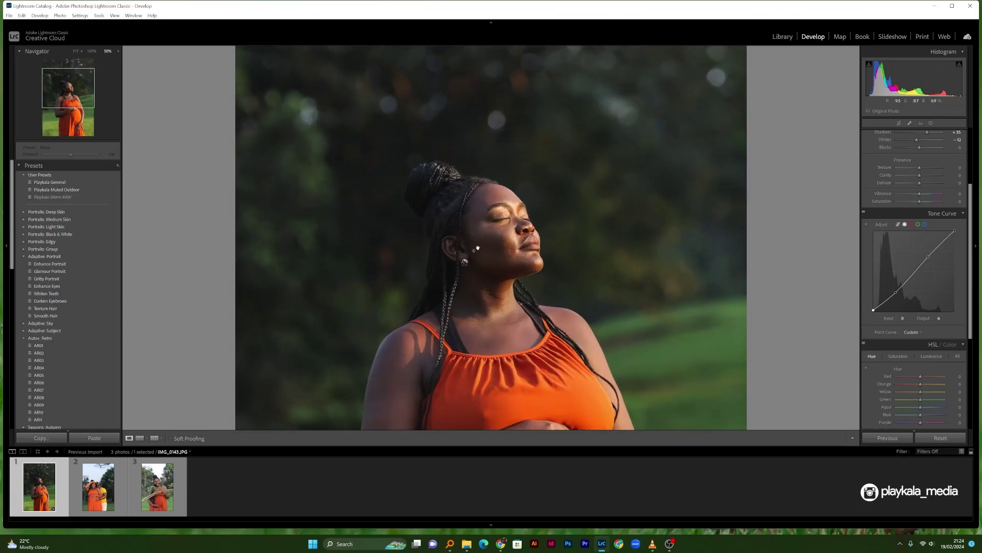
left_click(481, 285)
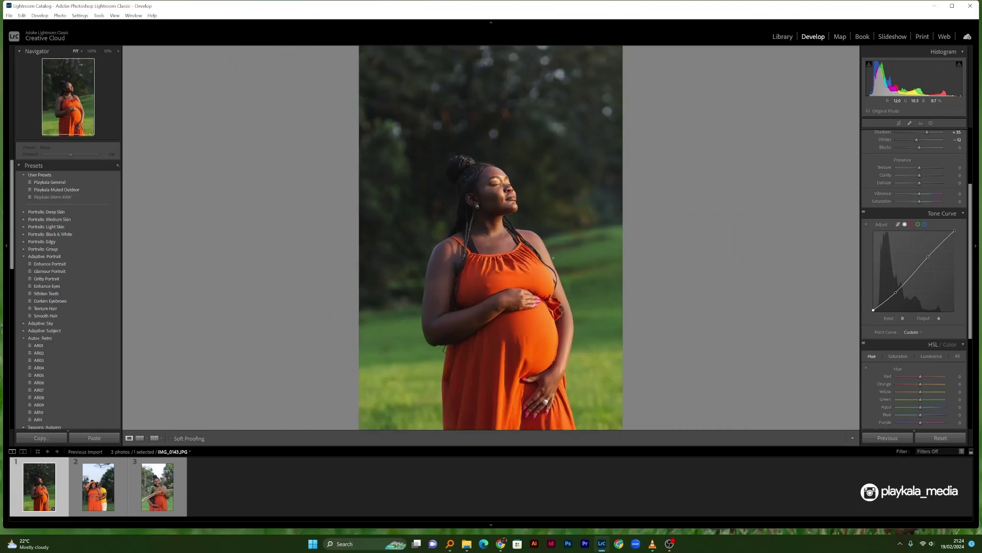
left_click(864, 213)
left_click(864, 213)
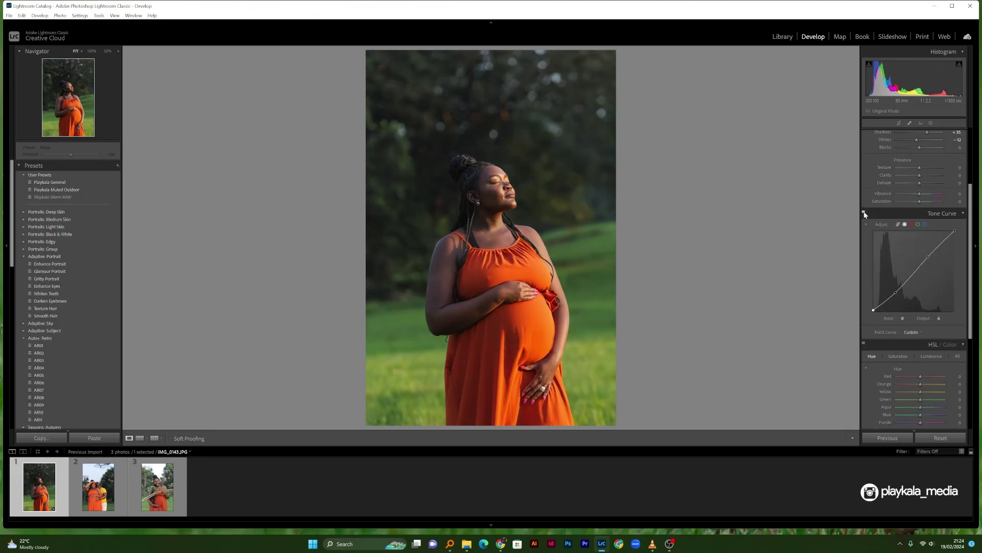
left_click(864, 212)
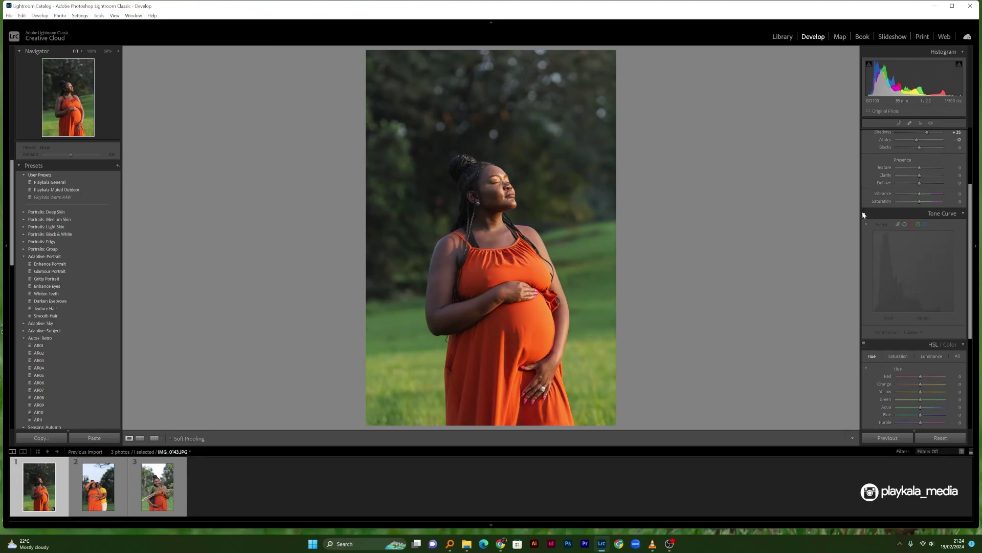
left_click(864, 213)
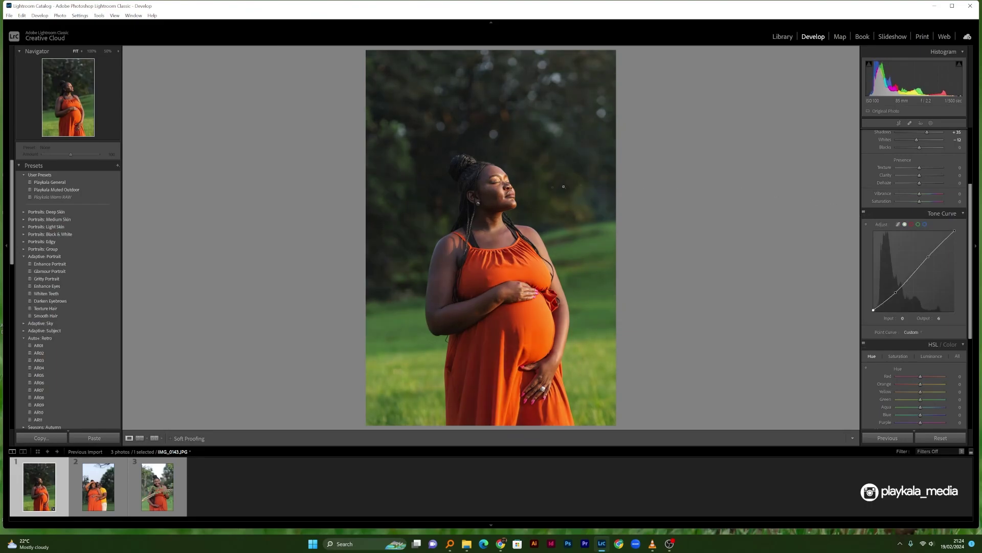
left_click(501, 189)
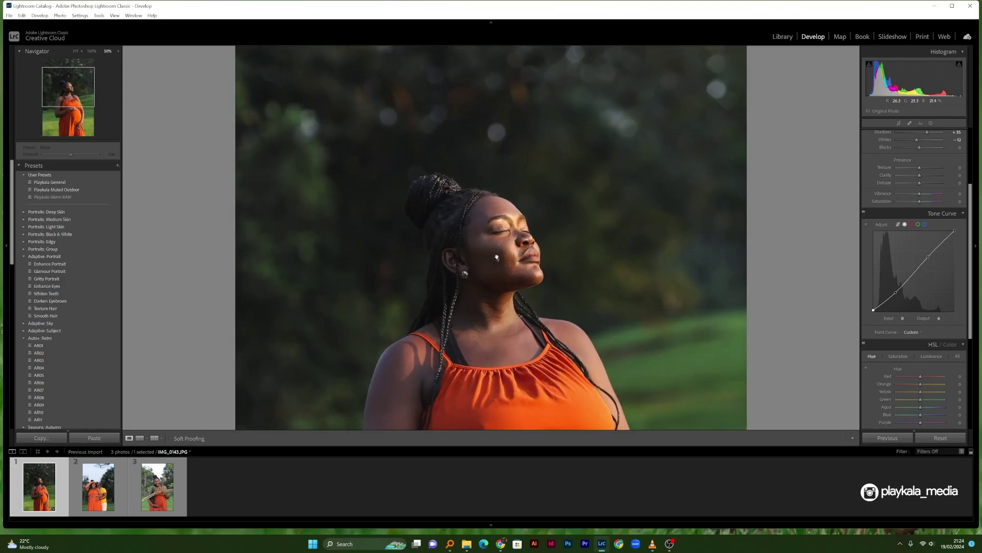
left_click(511, 250)
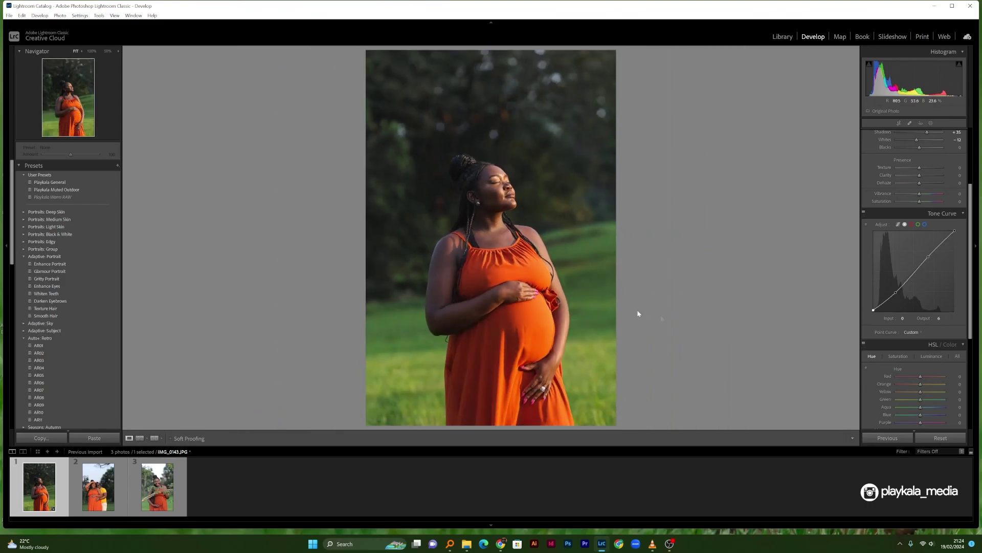
Set the Red hue to +10 and the Orange hue to +4 in the HSL adjustments
left_click_drag(971, 257, 967, 304)
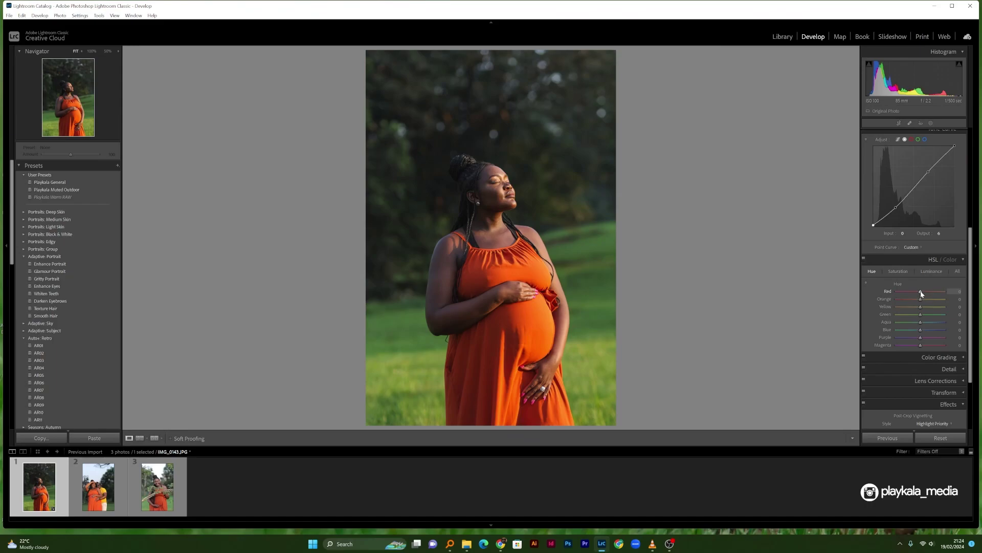
left_click_drag(921, 293, 923, 294)
left_click(511, 193)
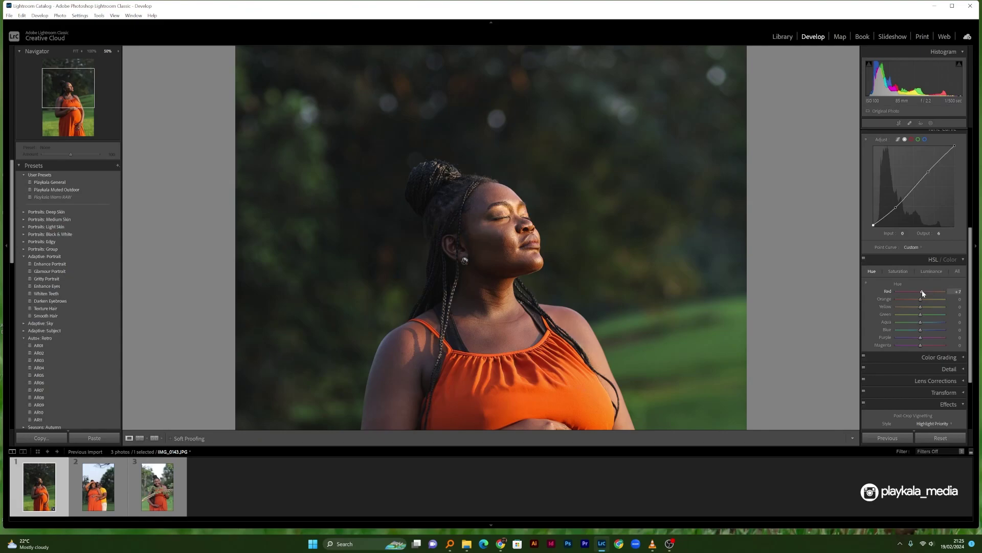
left_click_drag(922, 293, 923, 293)
left_click(665, 299)
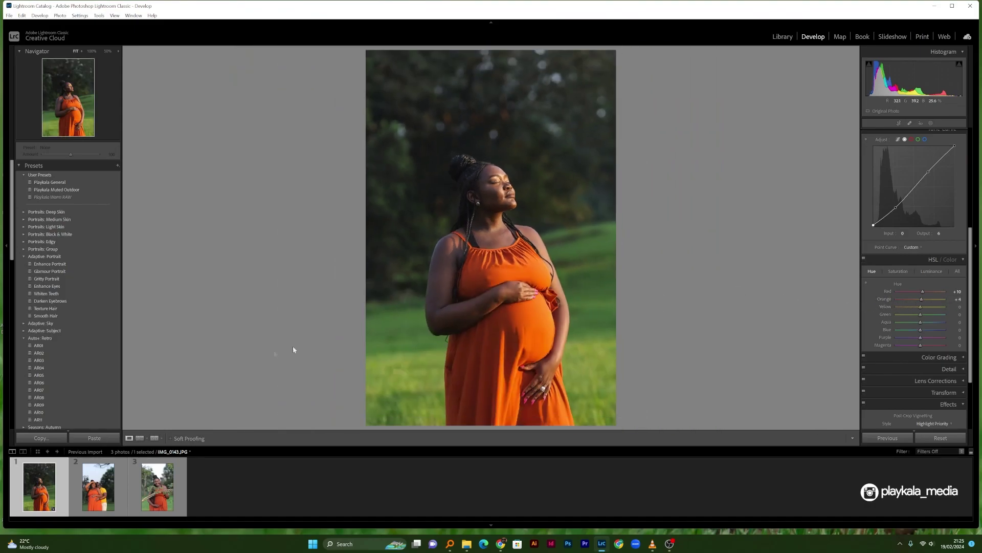
Show the before and after versions side by side and compare the skin tones on the face up close
left_click(155, 440)
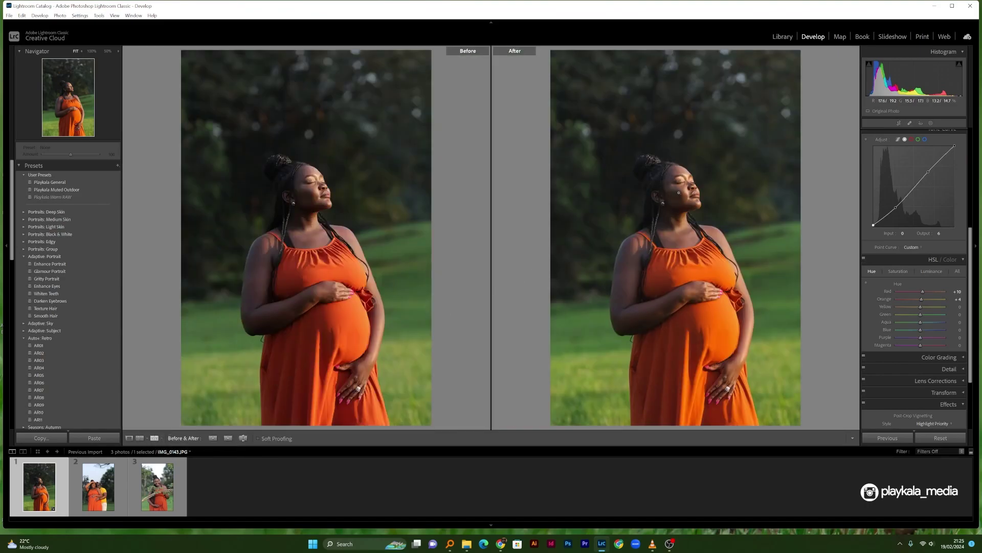
left_click(666, 215)
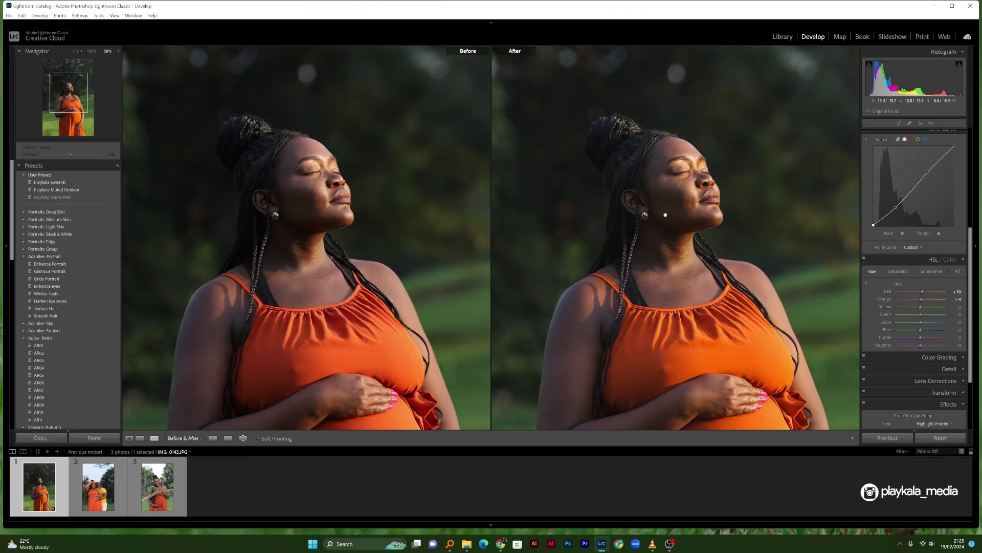
left_click_drag(650, 257, 665, 241)
left_click_drag(669, 192, 679, 207)
left_click(678, 208)
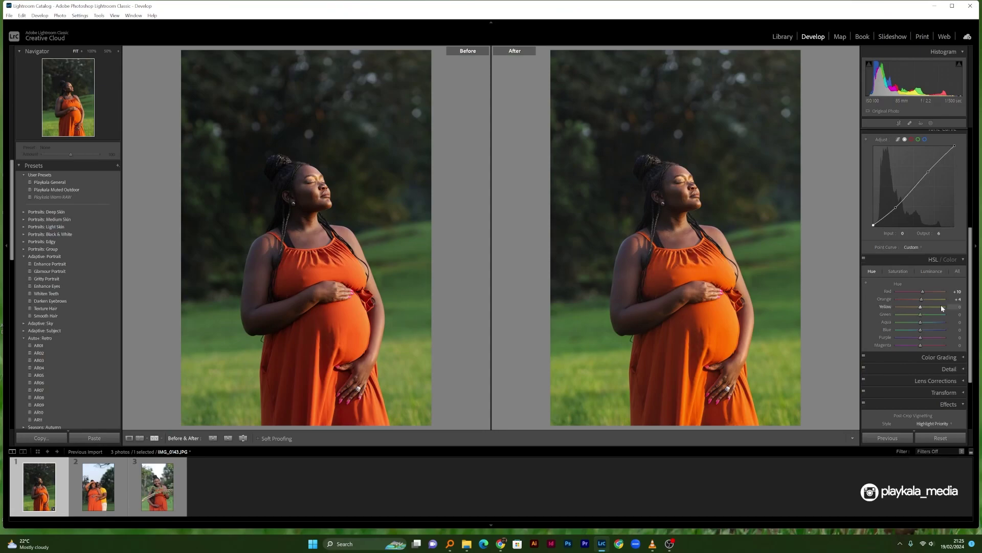
Set the Orange saturation to -12 and the Red saturation to -13, comparing the face up close in both versions
left_click(897, 271)
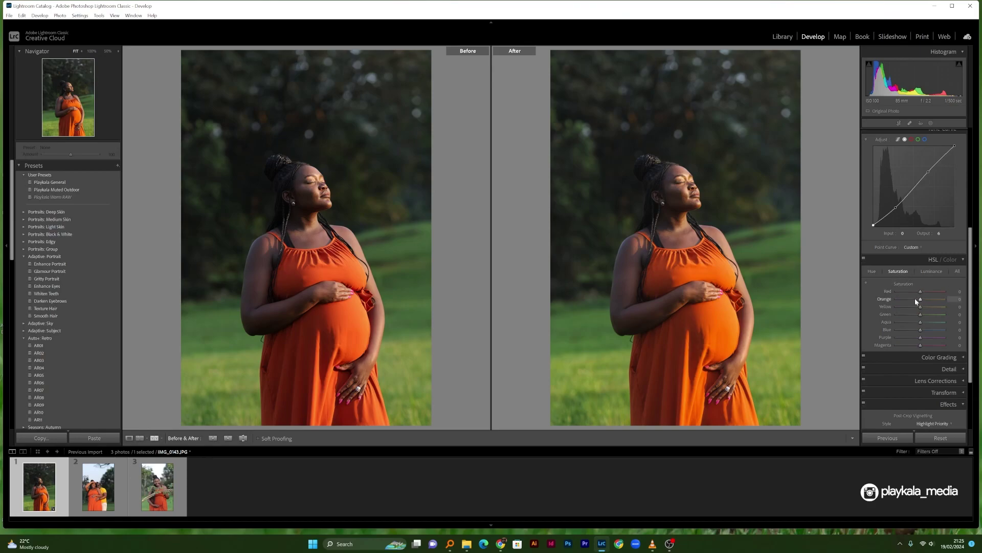
left_click_drag(921, 300, 919, 302)
left_click(693, 198)
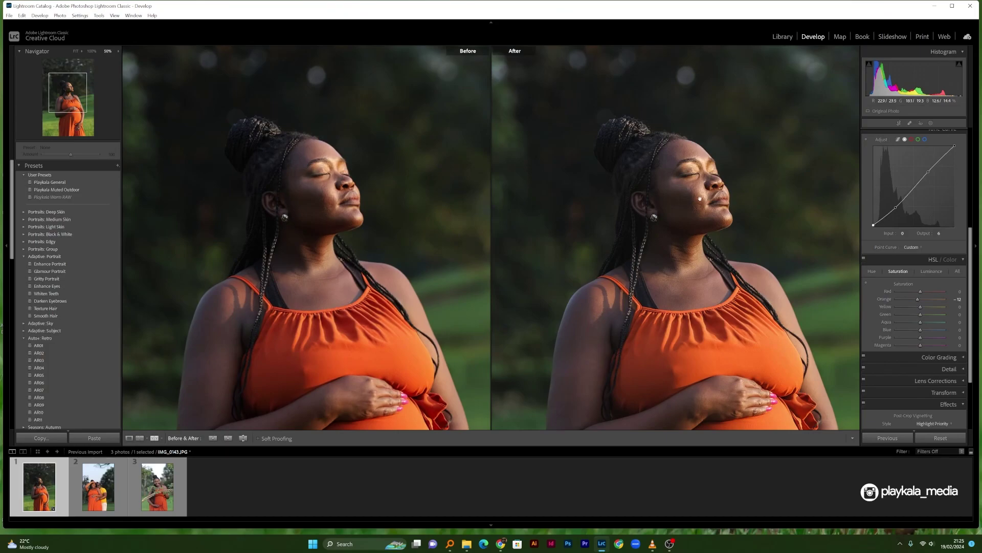
key("ctrl+equal")
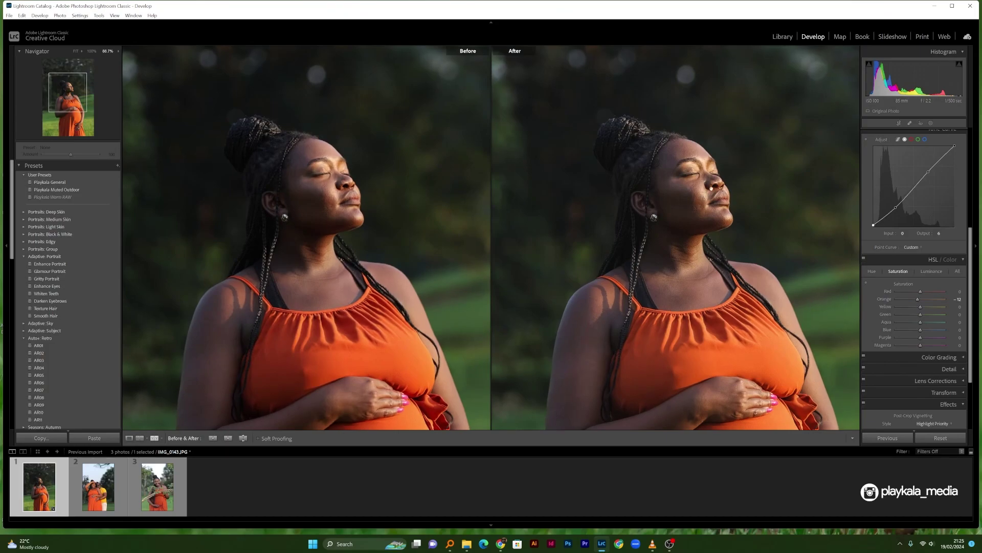
left_click_drag(704, 184, 687, 223)
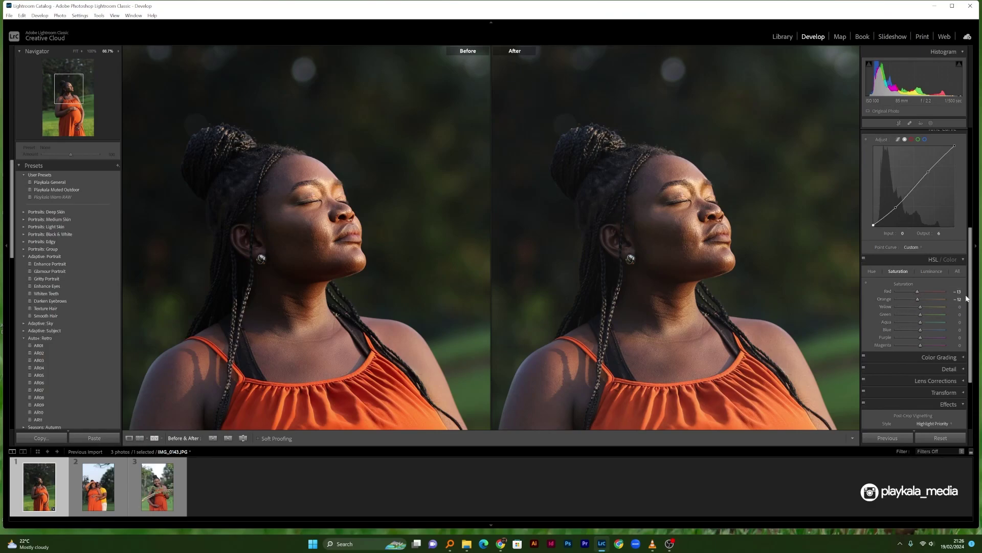
Return to the single-photo view and examine the edited face up close
scroll(966, 307, "down", 3)
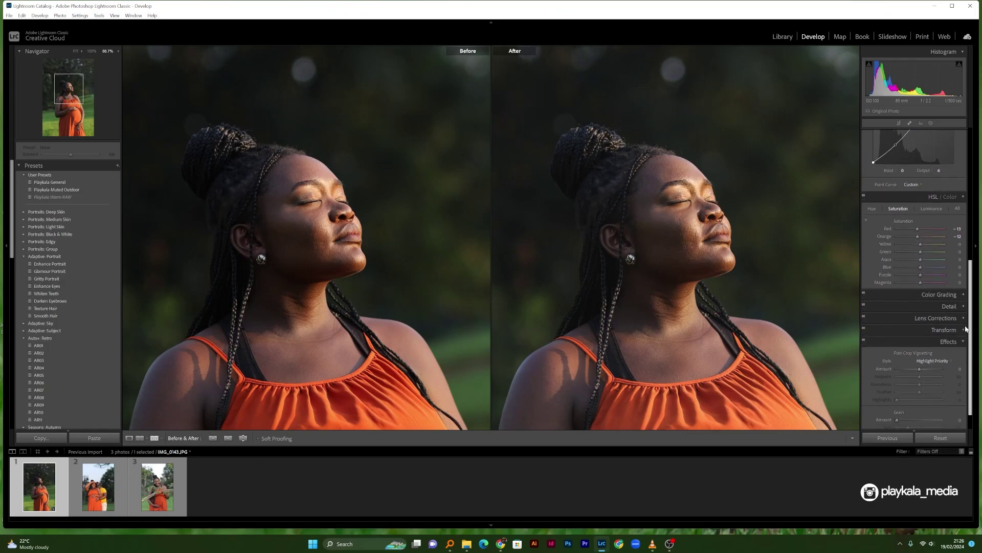
left_click_drag(970, 329, 973, 179)
left_click(518, 234)
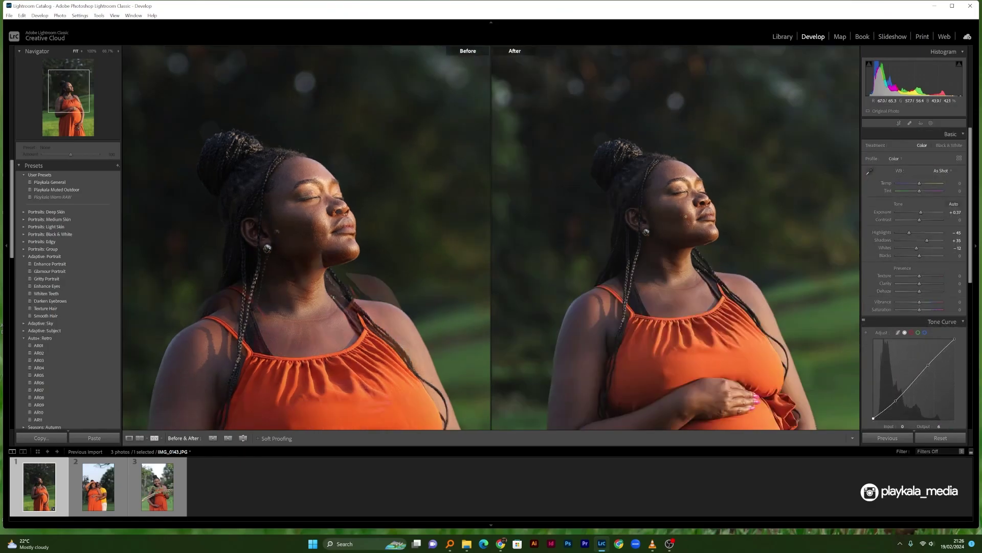
left_click(129, 438)
left_click(493, 196)
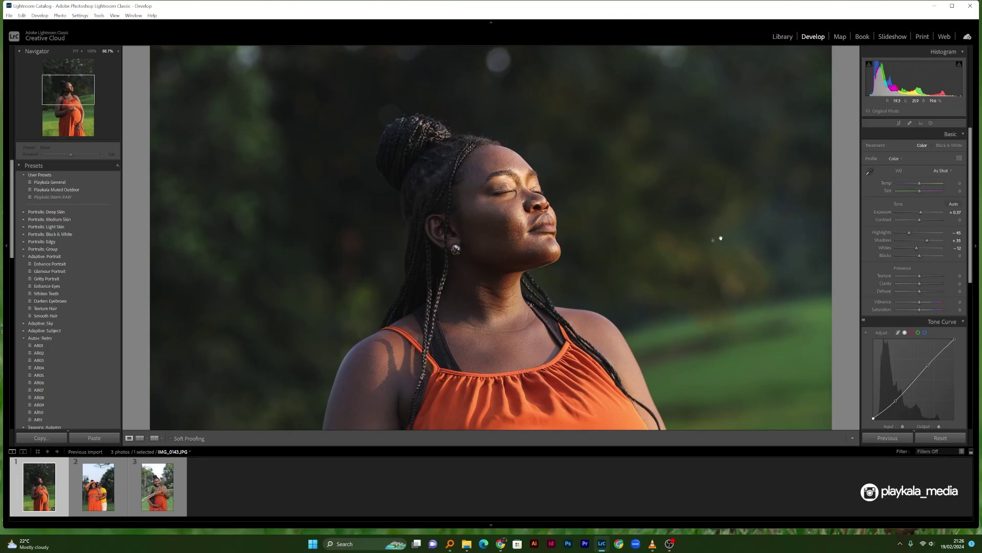
Set the white balance Tint to -13 and check the skin tones on the face up close
left_click(923, 170)
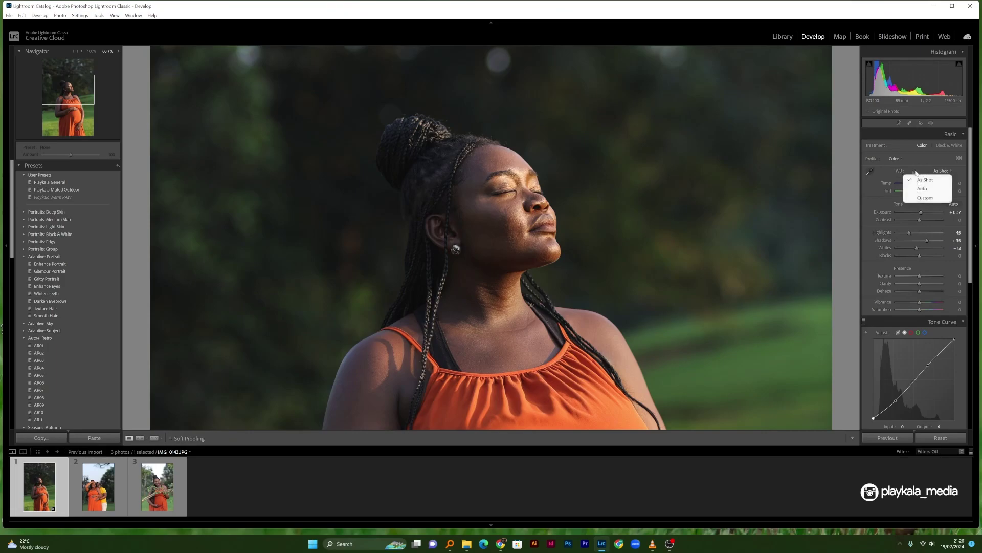
left_click(881, 176)
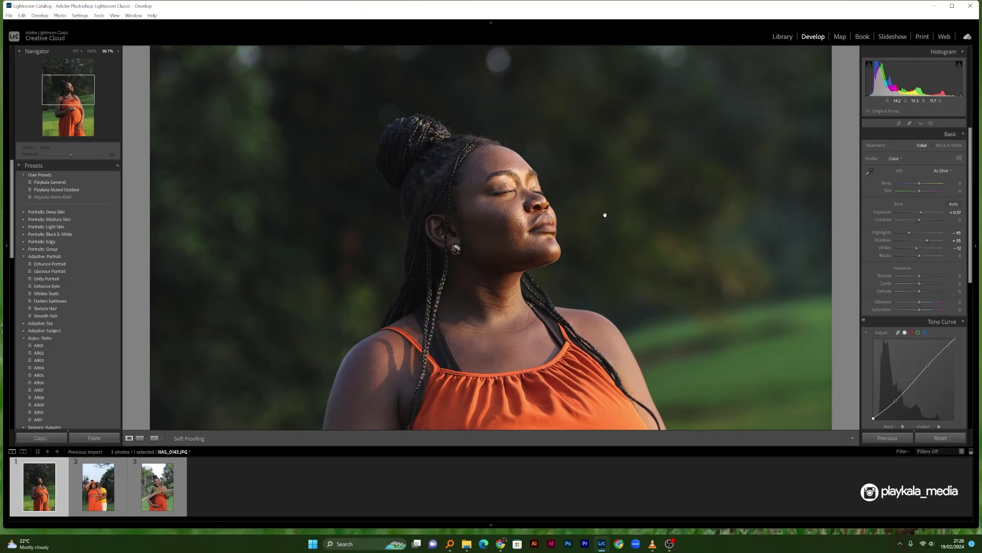
left_click(952, 6)
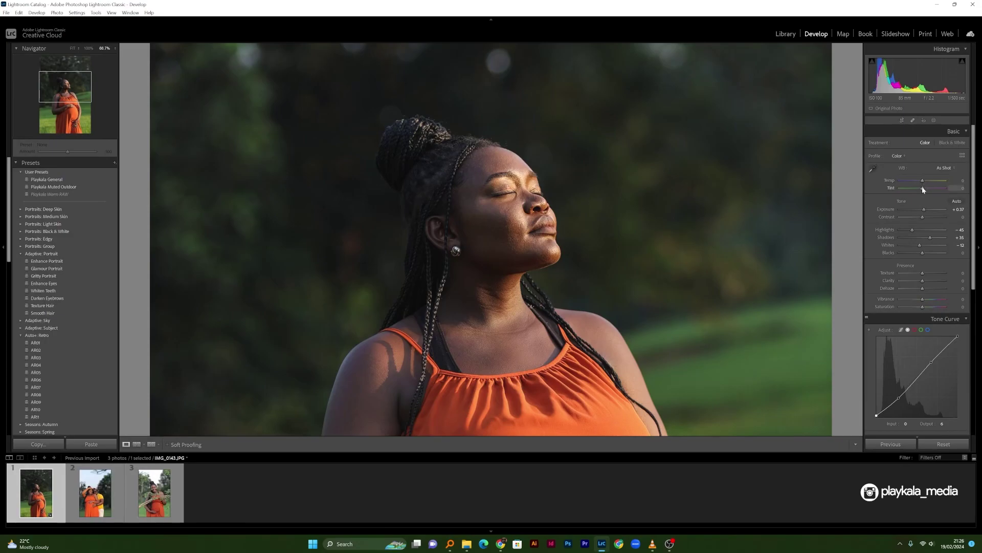
left_click_drag(923, 187, 919, 187)
left_click(745, 258)
left_click(492, 193)
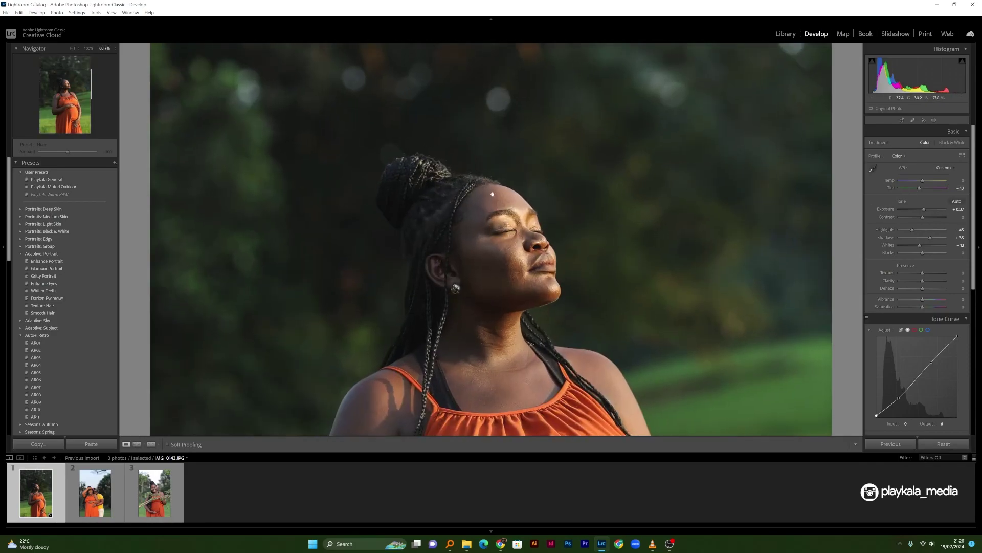
left_click_drag(499, 281, 520, 240)
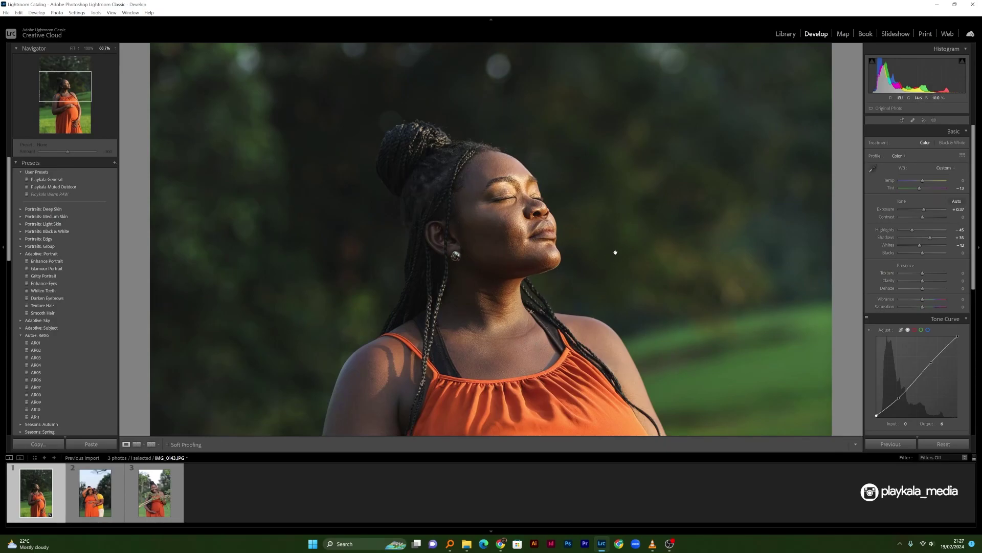
left_click(640, 274)
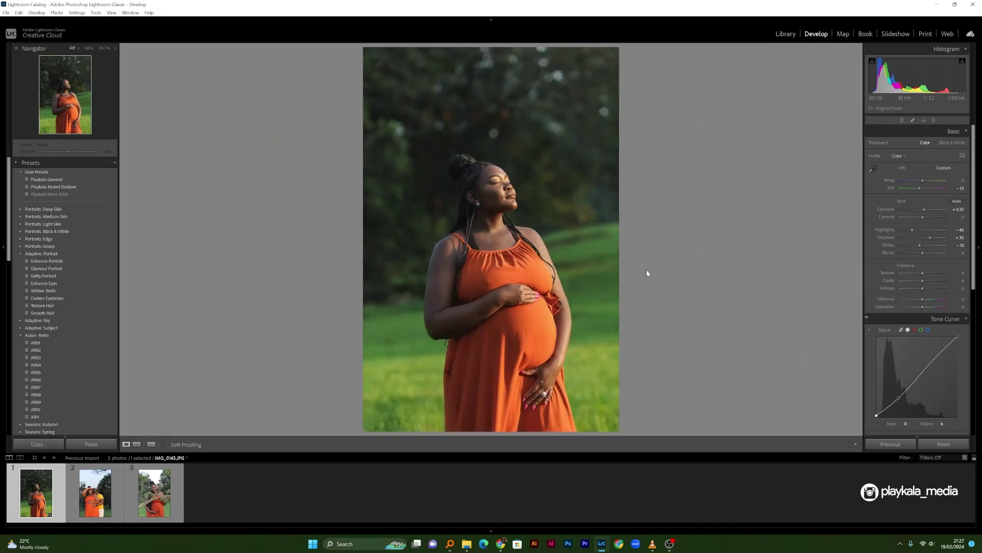
Raise the Green hue in the HSL adjustments to about +29 to shift the colour of the grass
scroll(970, 269, "down", 3)
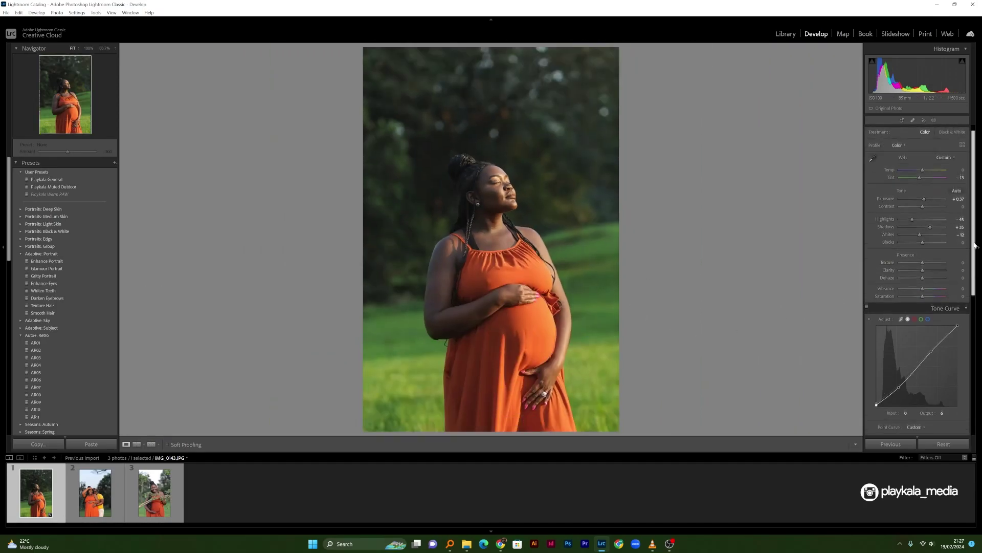
scroll(969, 268, "down", 4)
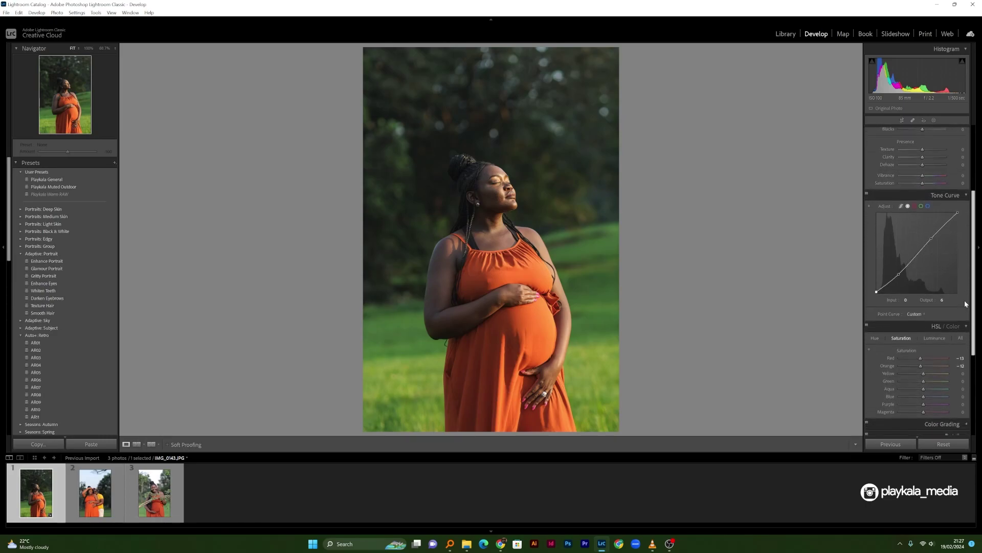
scroll(965, 307, "down", 4)
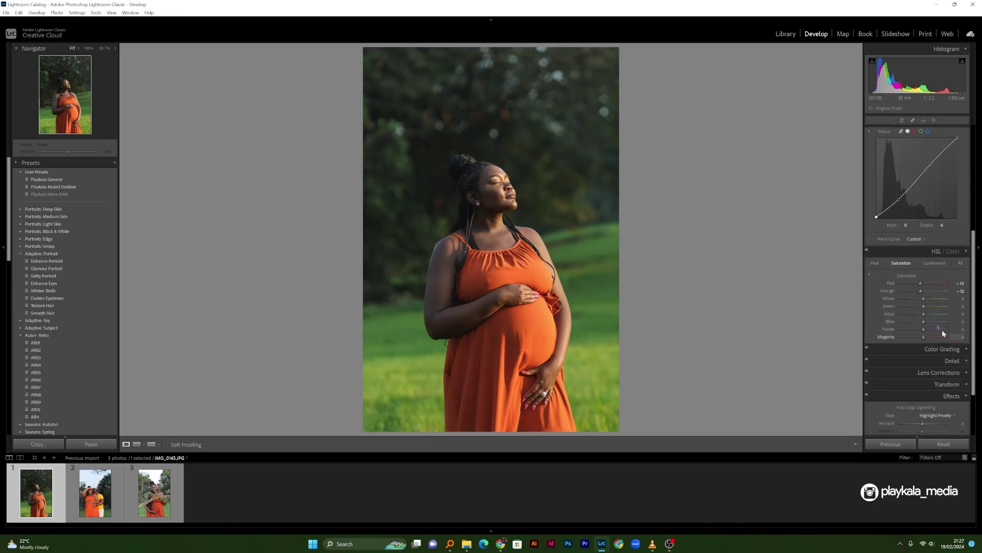
left_click(875, 264)
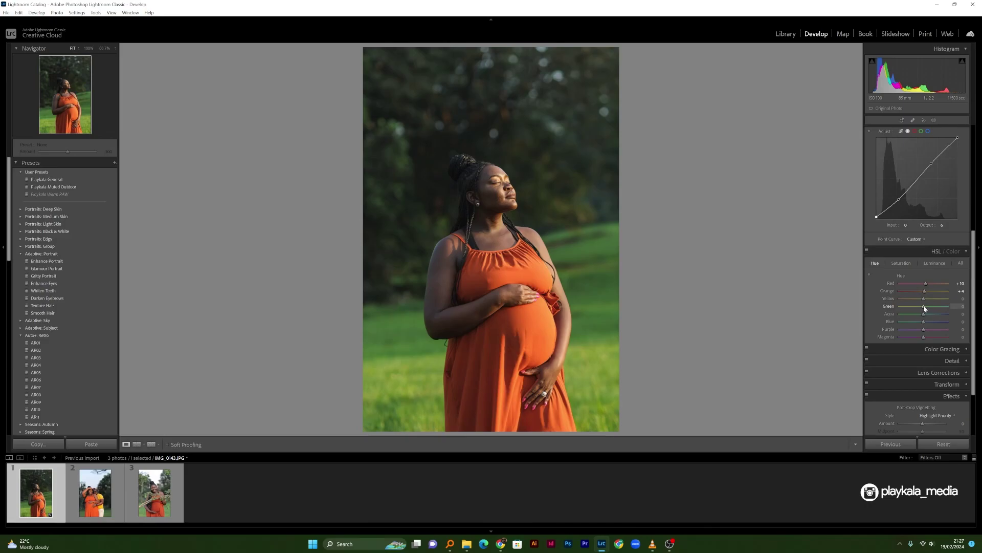
mouse_move(932, 306)
left_mouse_down()
mouse_move(951, 309)
mouse_move(902, 311)
mouse_move(931, 312)
left_mouse_up()
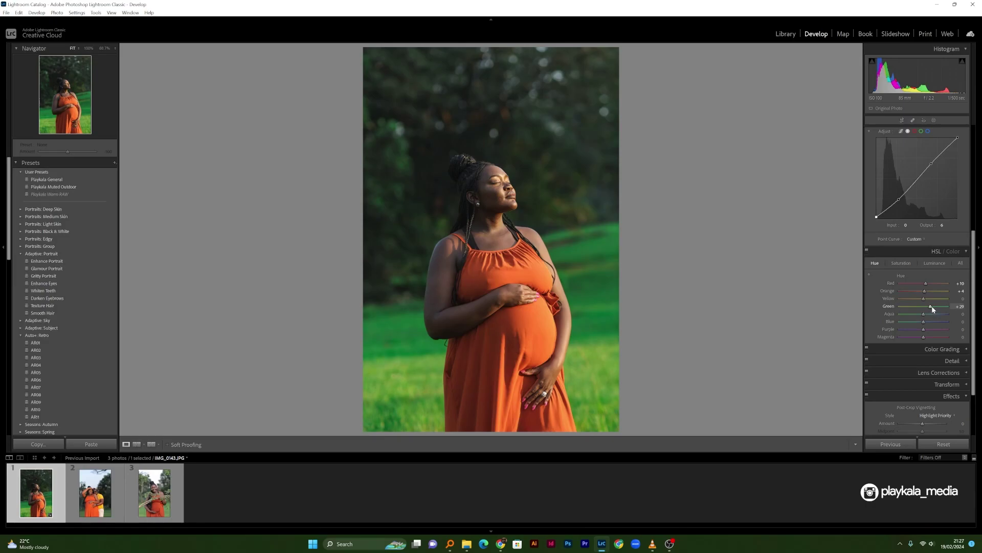
mouse_move(932, 305)
left_mouse_down()
mouse_move(941, 306)
mouse_move(932, 308)
left_mouse_up()
left_click_drag(932, 307, 934, 307)
Lower the Green saturation to -55 and the Green luminance to -53 in the HSL adjustments
left_click(903, 264)
left_click_drag(919, 305, 911, 305)
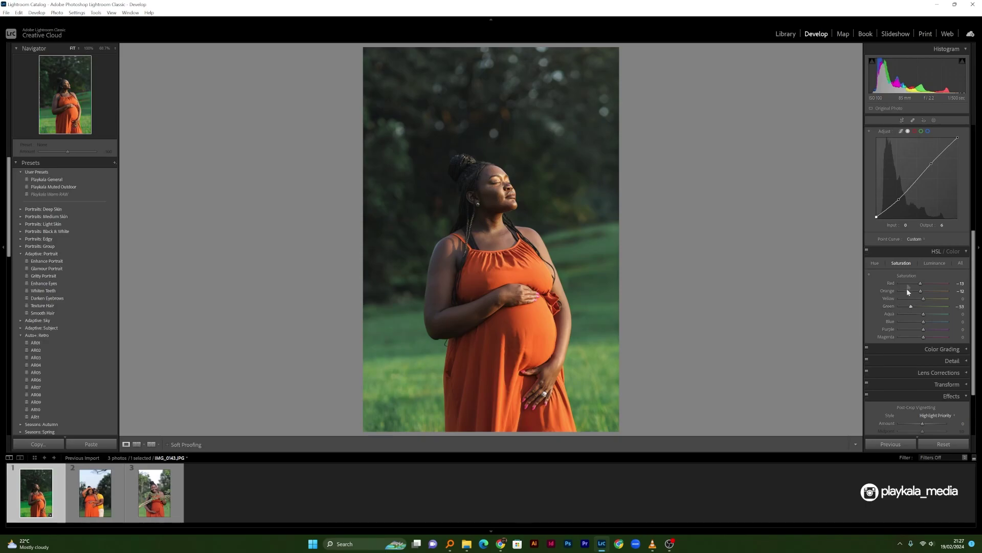
left_click(936, 263)
left_click_drag(923, 305, 913, 307)
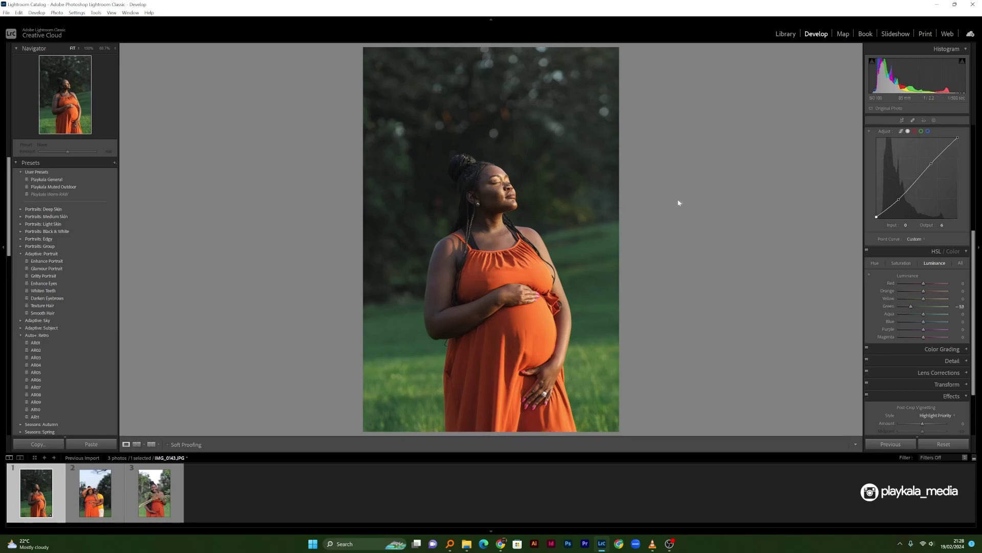
Compare the whole photo before and after the edits, and examine the edited face up close
key("backslash")
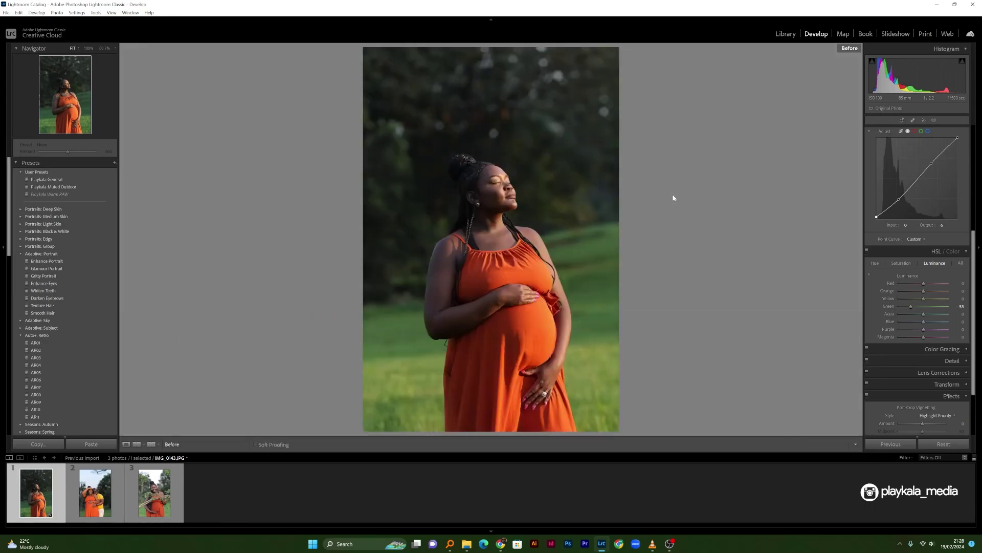
key("backslash")
key("backslash")
key("backslash")
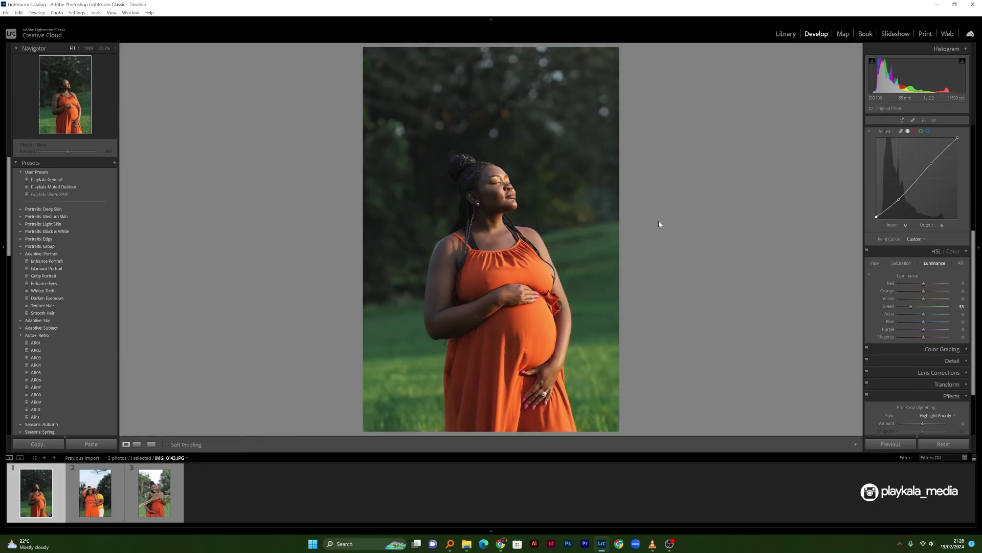
key("backslash")
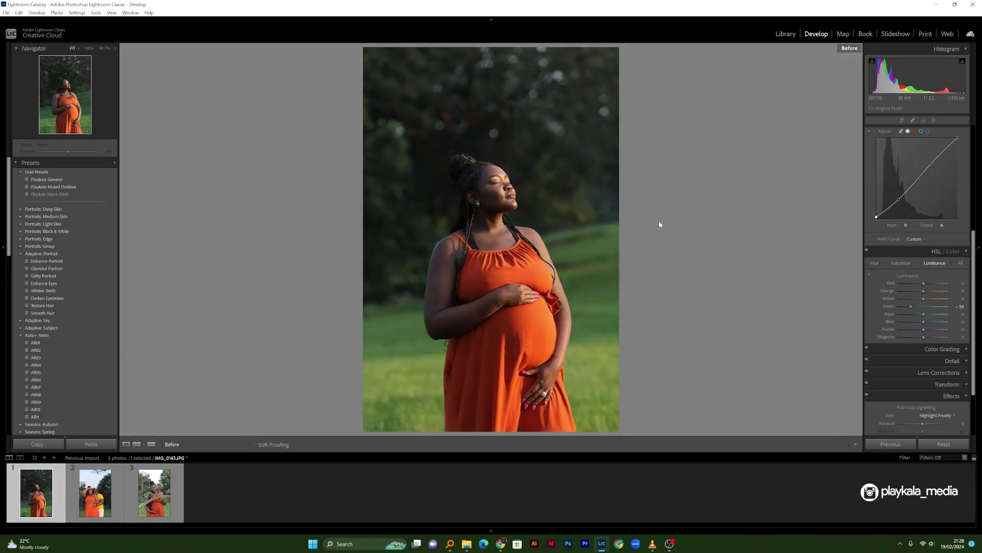
key("backslash")
left_click(518, 191)
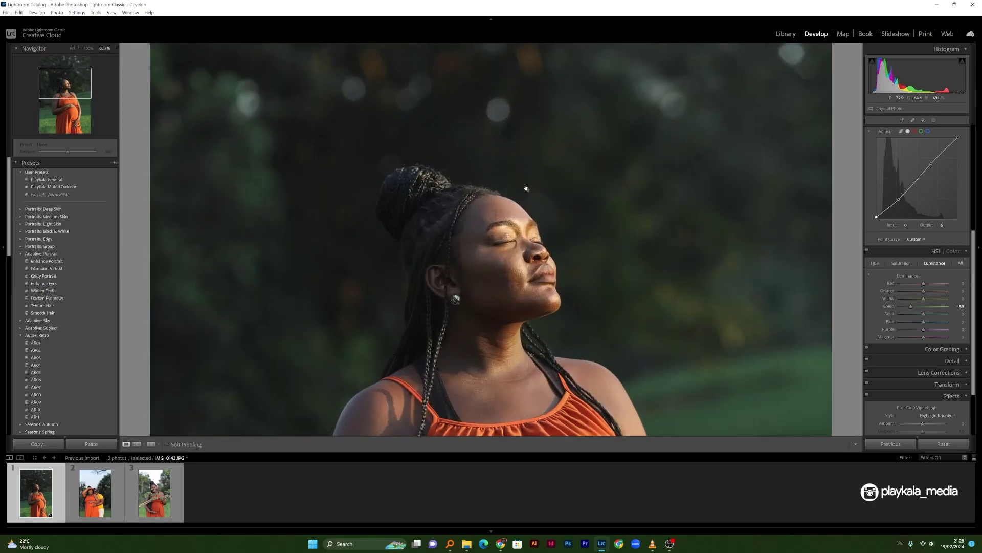
scroll(519, 210, "down", 2)
left_click(517, 233)
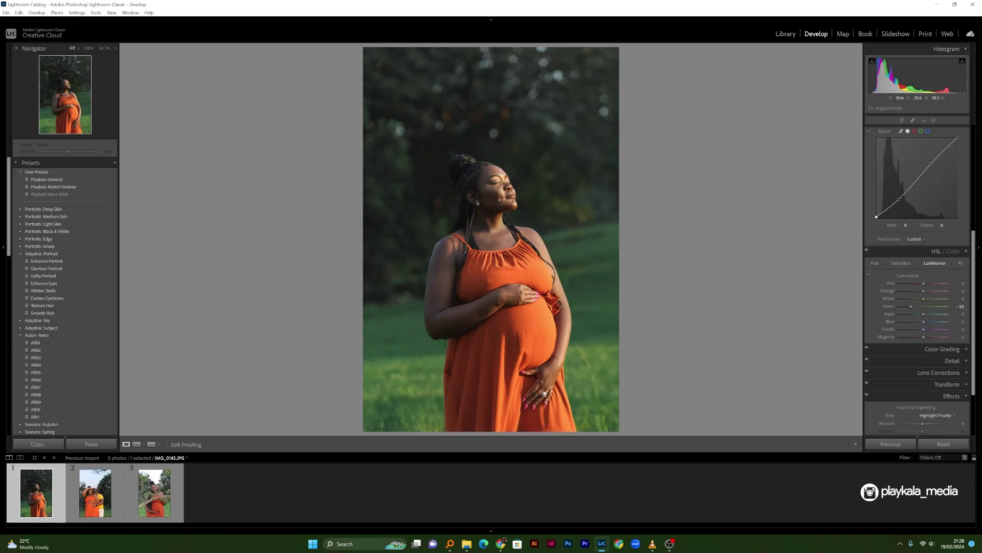
left_click(500, 198)
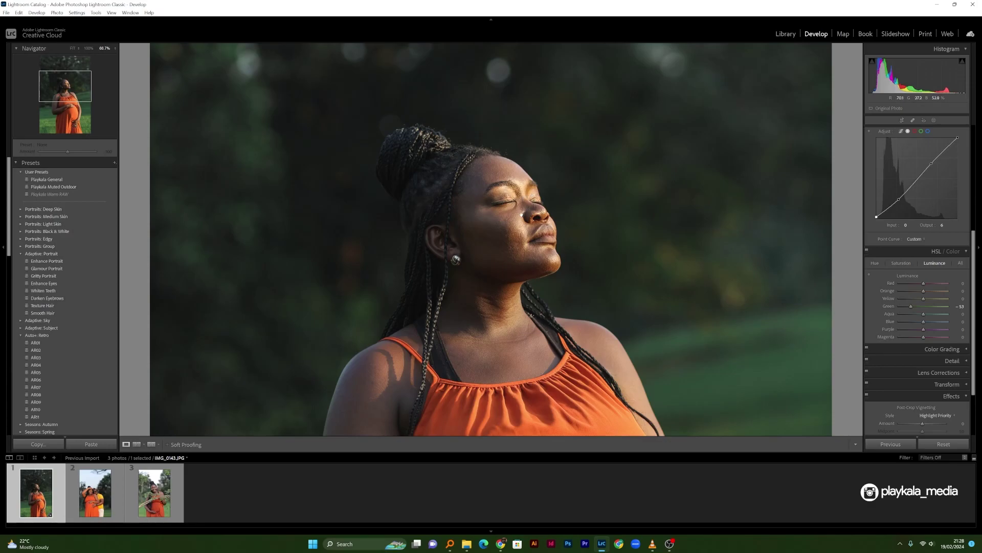
left_click(517, 223)
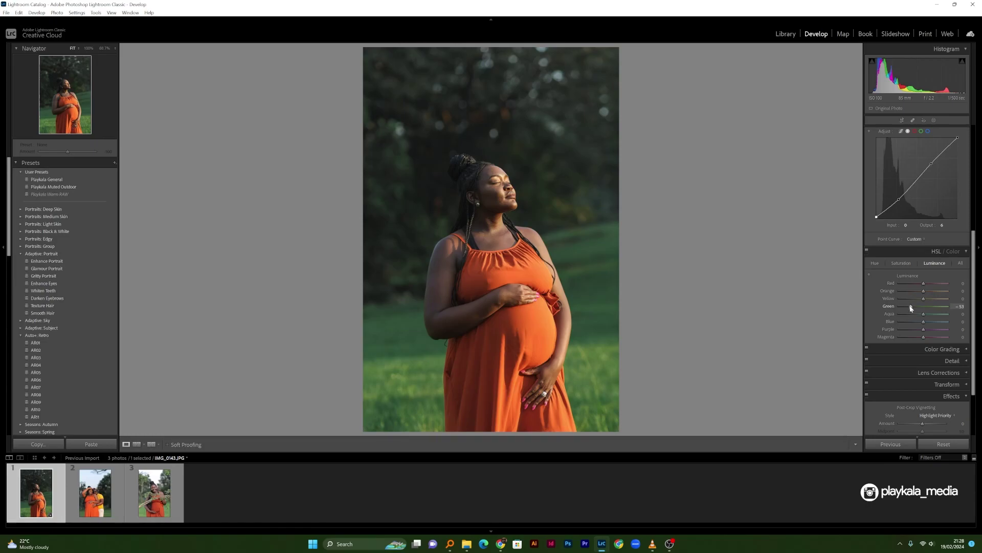
Try shifting the Green hue to -100 and bring it back to a natural green
left_click(877, 264)
left_click_drag(933, 308, 902, 308)
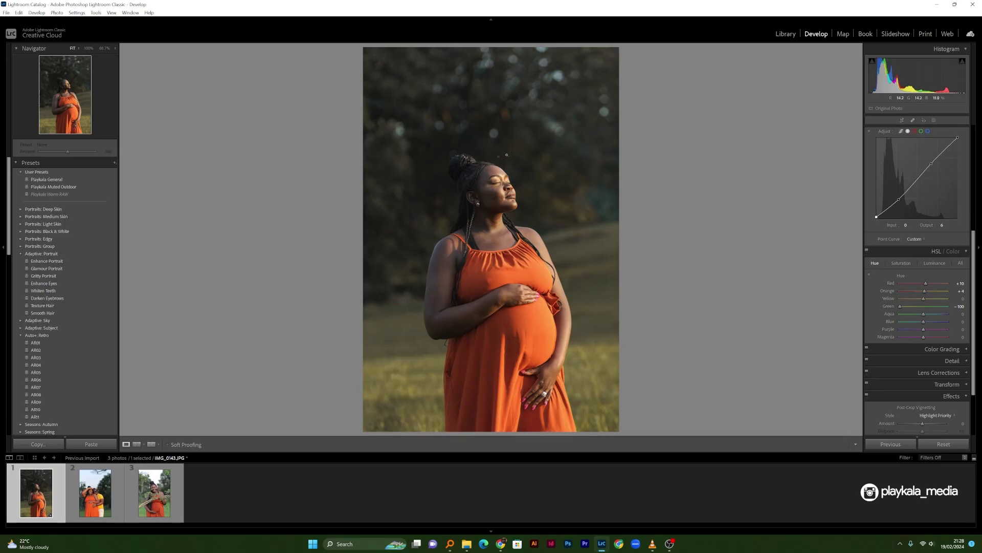
left_click_drag(900, 307, 930, 308)
left_click_drag(931, 308, 908, 307)
Set the Yellow saturation to -32 in the HSL adjustments
left_click(901, 263)
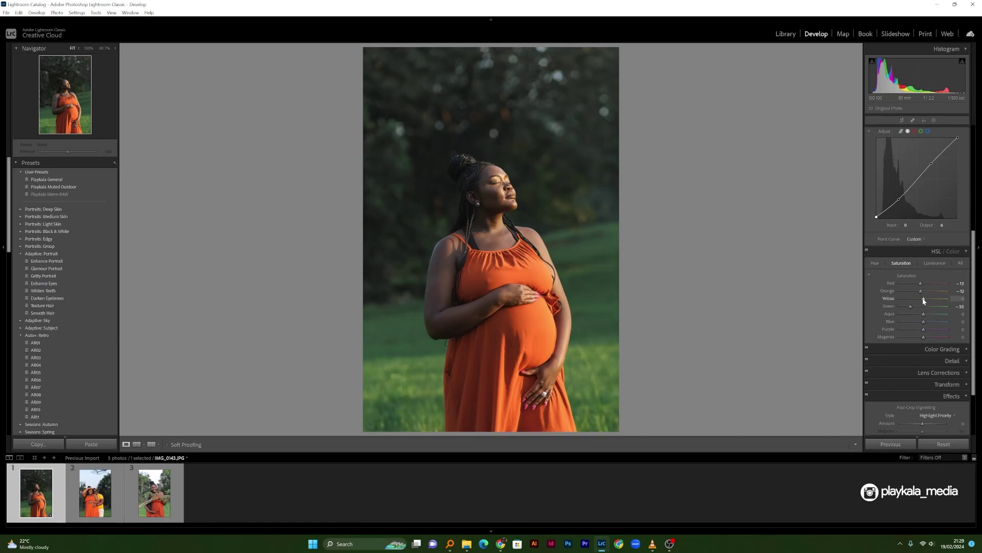
left_click_drag(923, 299, 913, 300)
left_click_drag(915, 297, 916, 297)
Synchronize the edited portrait's develop settings to all three photos, using the first photo as the source
key("ctrl+a")
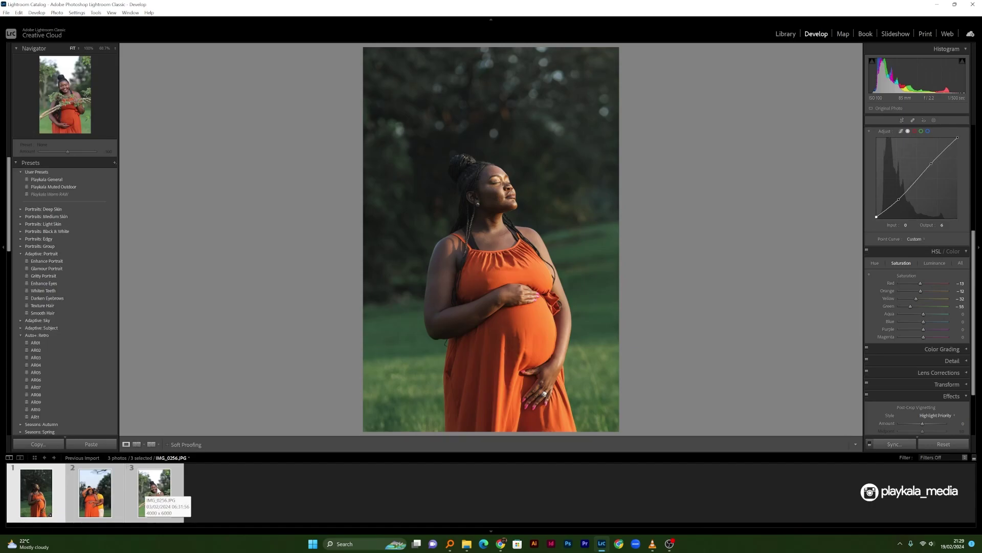
left_click(199, 480)
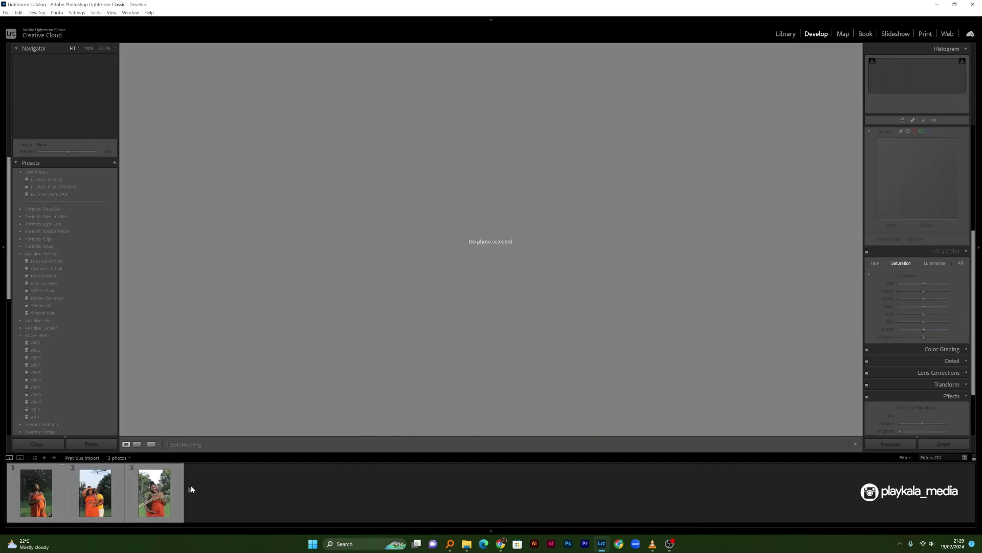
left_click(39, 495)
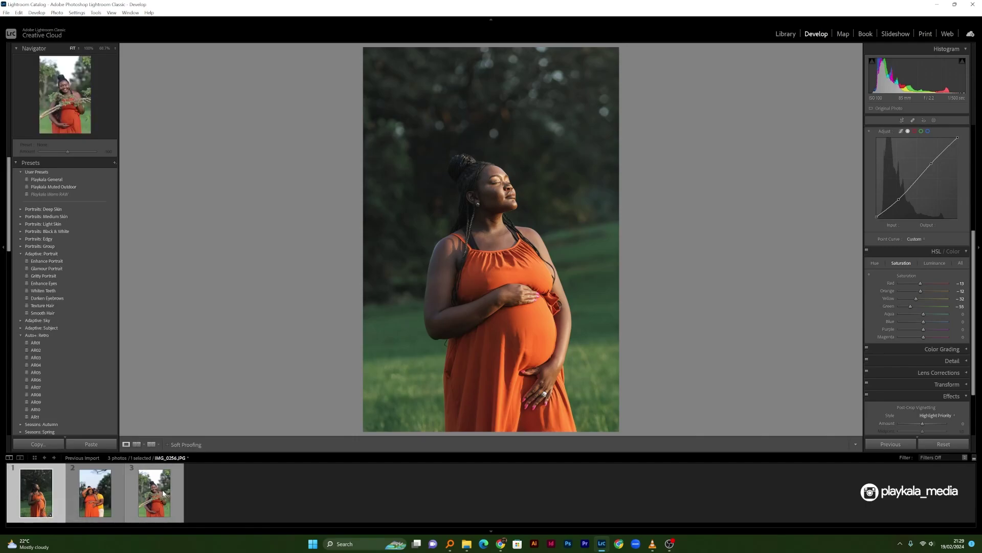
key("ctrl+a")
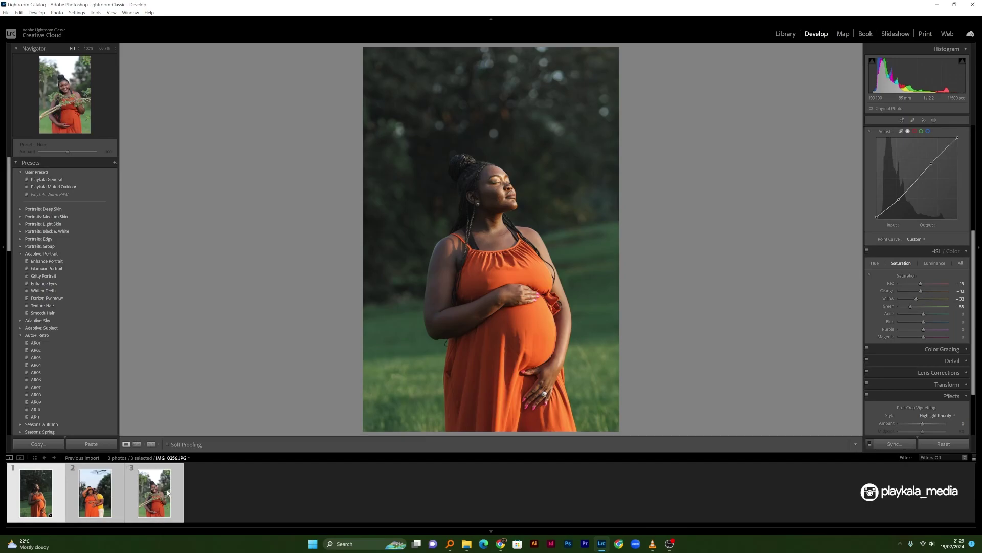
left_click(893, 444)
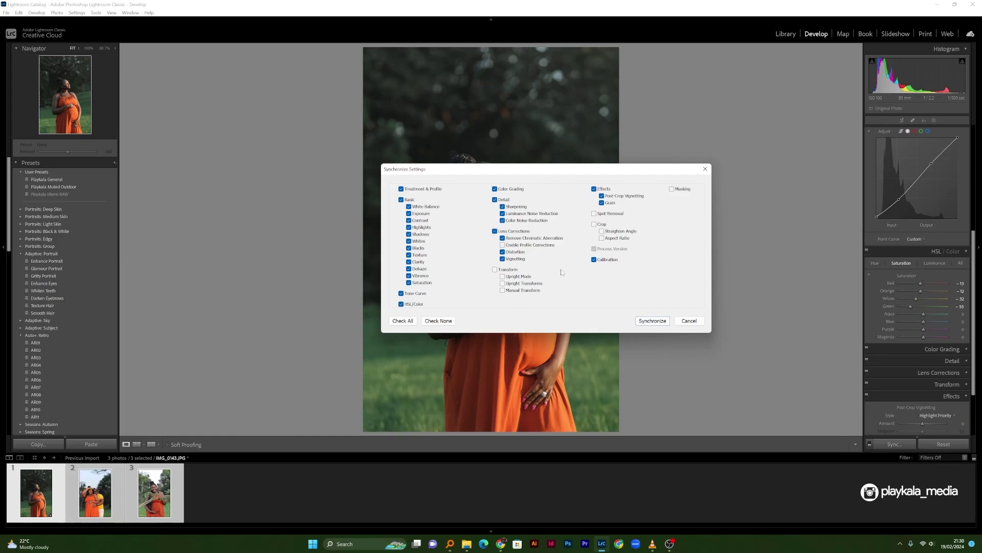
left_click(503, 207)
left_click(652, 321)
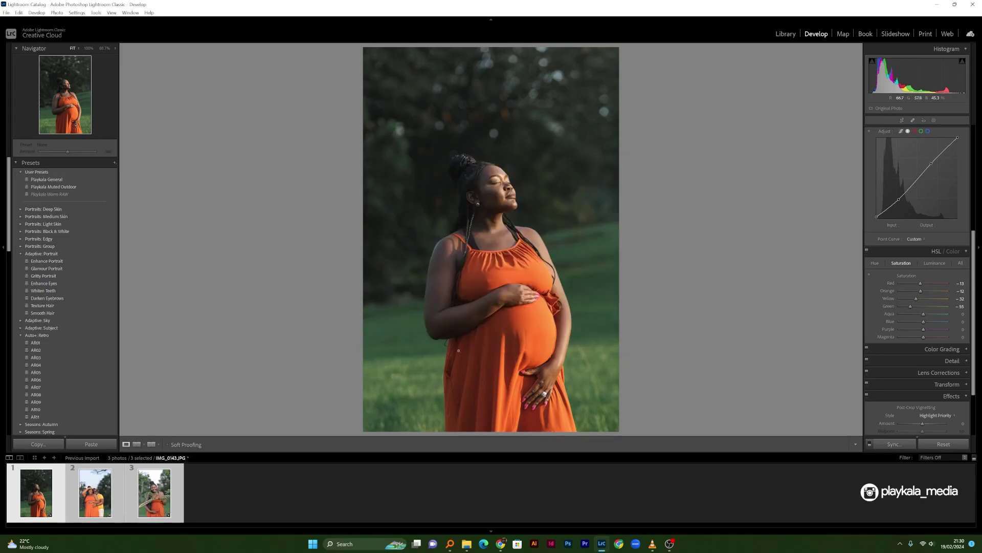
Open the couple's photo IMG_0232.JPG and reset its Exposure to 0
left_click(101, 487)
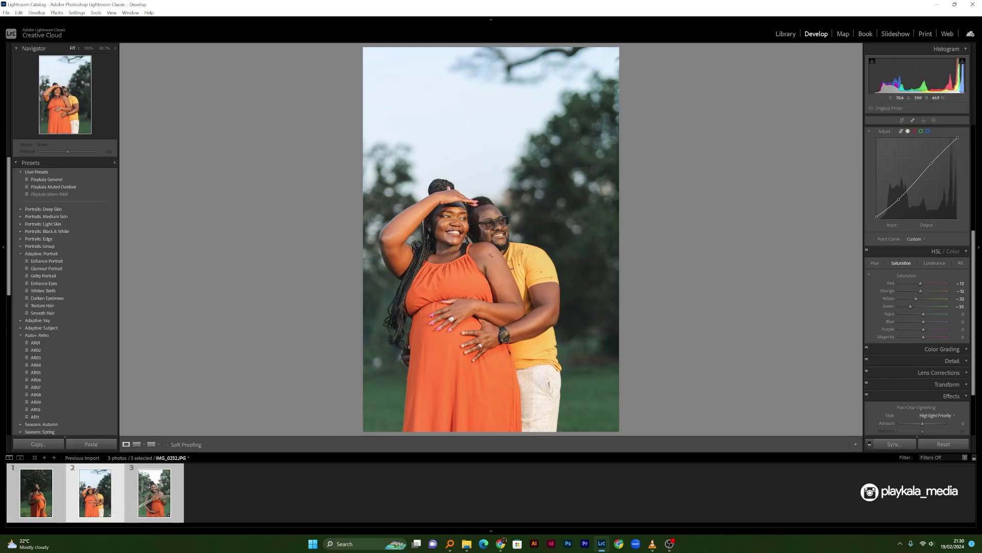
left_click_drag(975, 261, 975, 156)
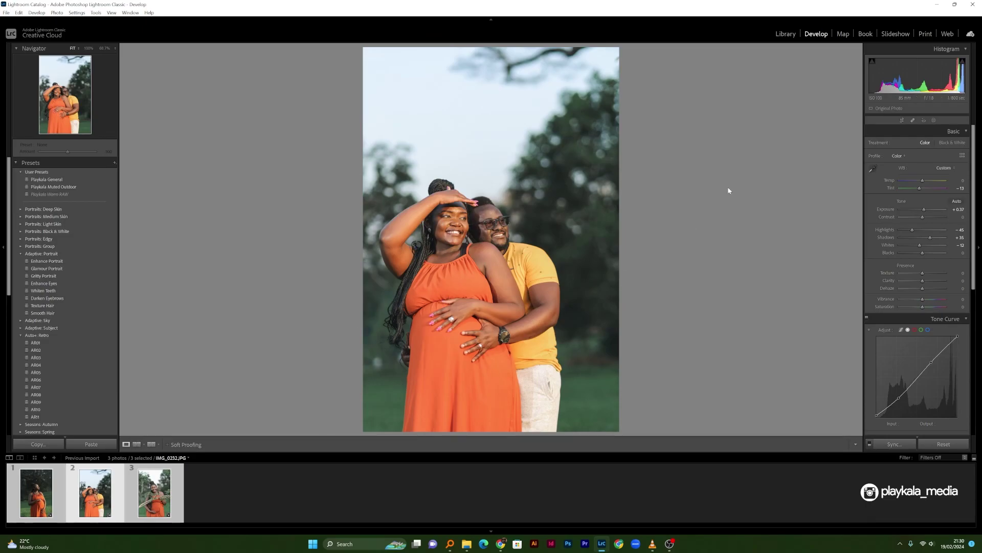
double_click(924, 209)
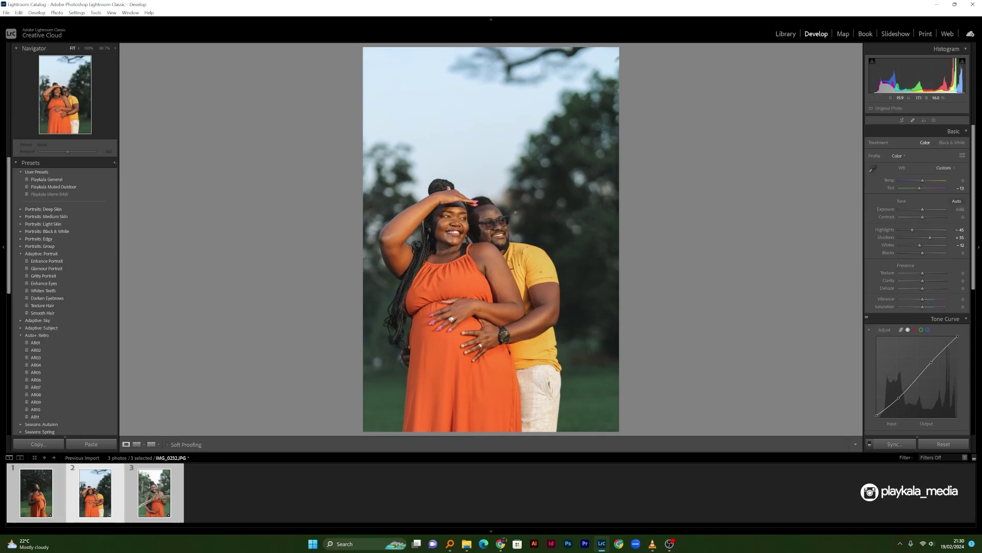
Crop the couple's photo tighter at its top and right edges in the original aspect ratio, and view the faces up close
key("r")
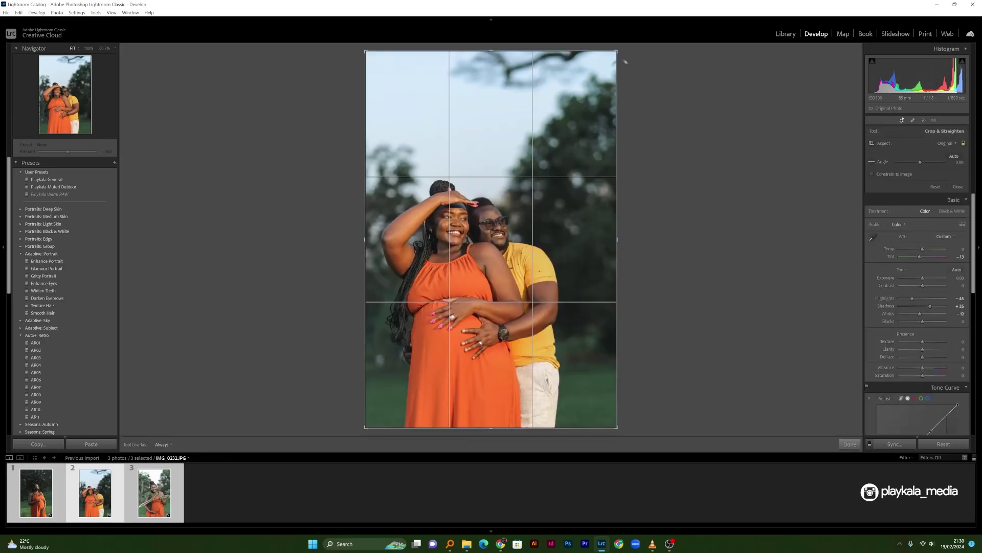
left_click_drag(619, 49, 598, 72)
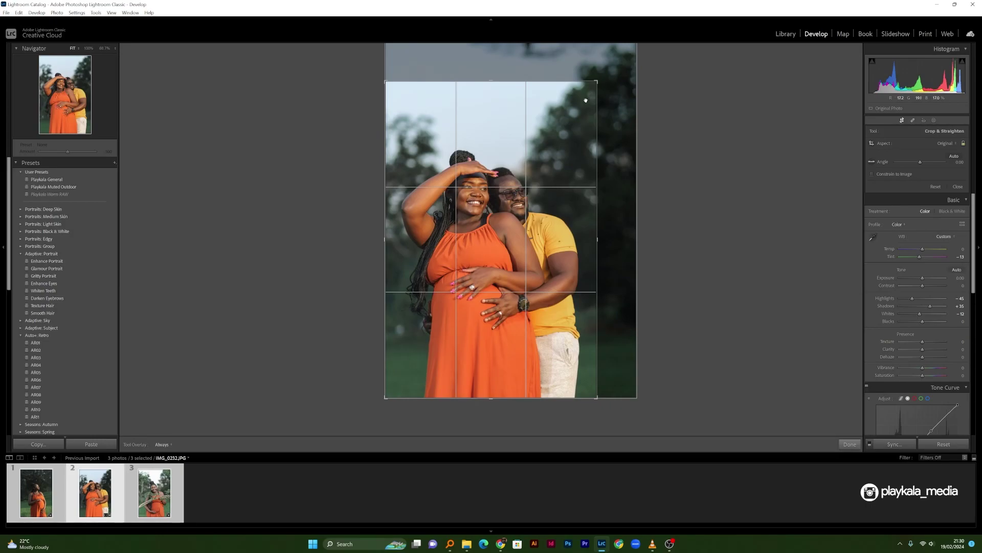
key("Return")
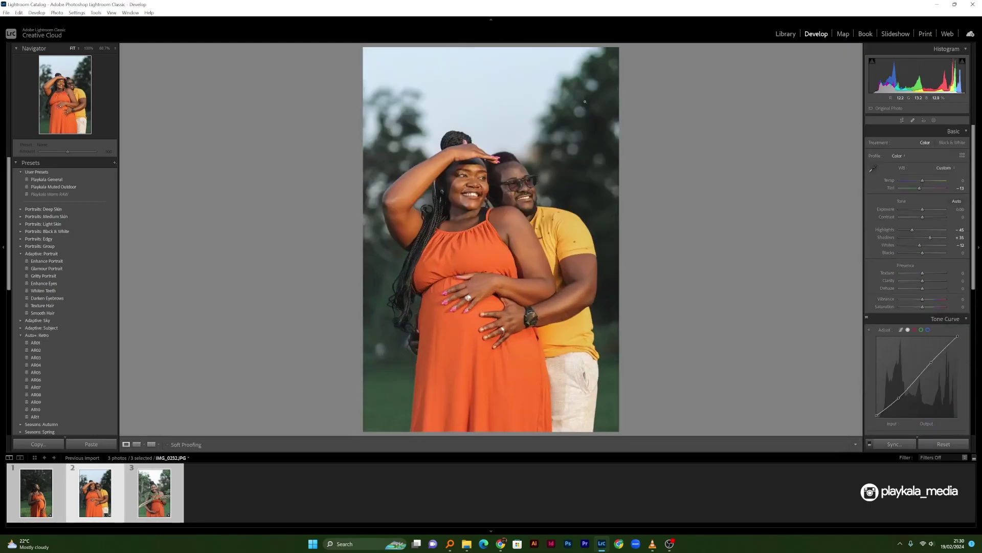
key("z")
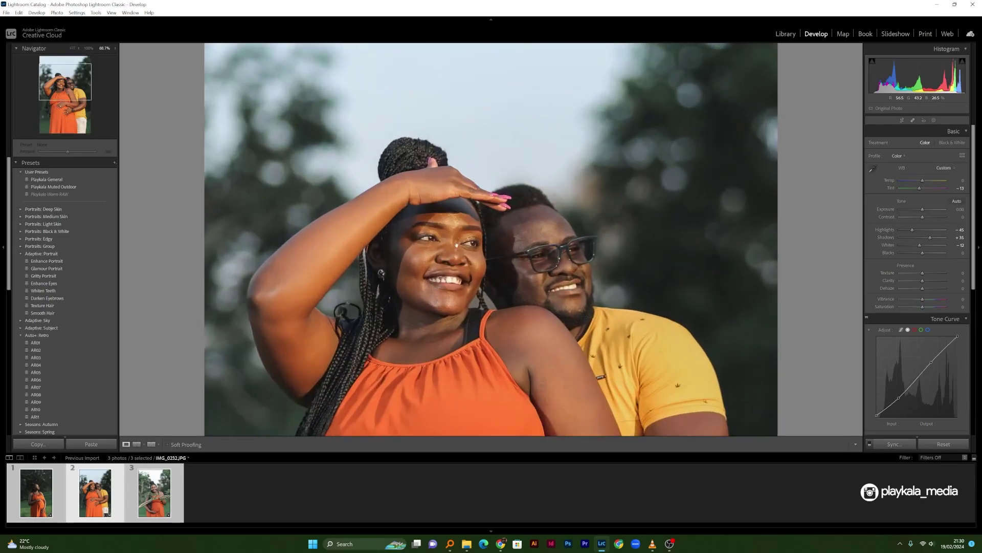
Set the Yellow saturation of the couple's photo to -13 in the HSL adjustments
key("z")
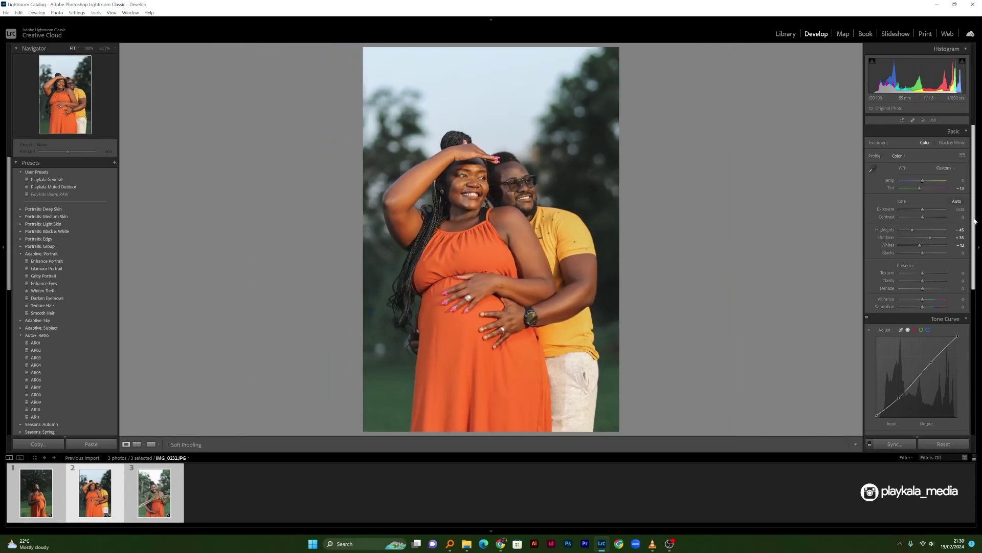
scroll(967, 253, "down", 2)
scroll(964, 256, "down", 6)
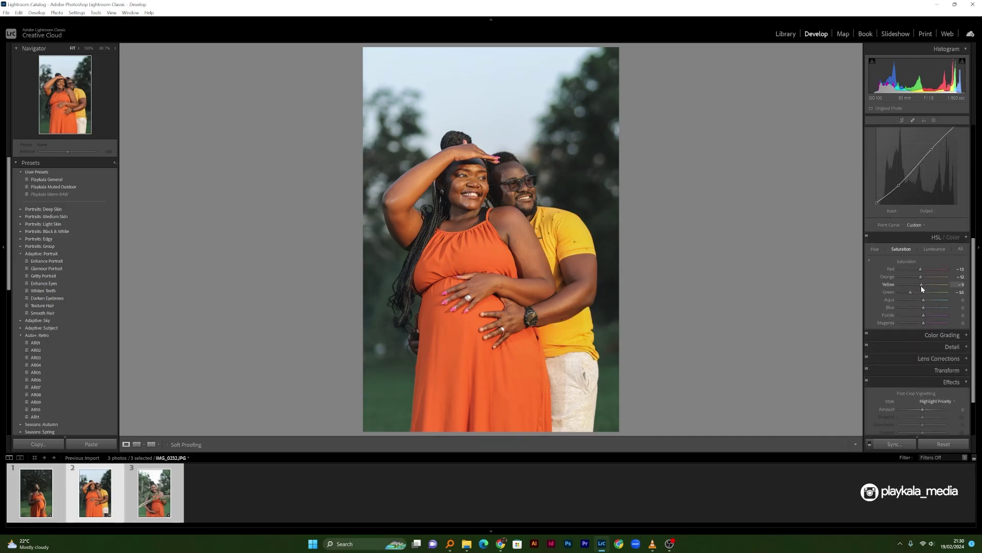
left_click_drag(919, 288, 915, 288)
left_click_drag(915, 285, 916, 285)
Start a new brush mask on the couple's photo with Saturation -46 and brush size 1.0
left_click(485, 126)
scroll(496, 272, "down", 1)
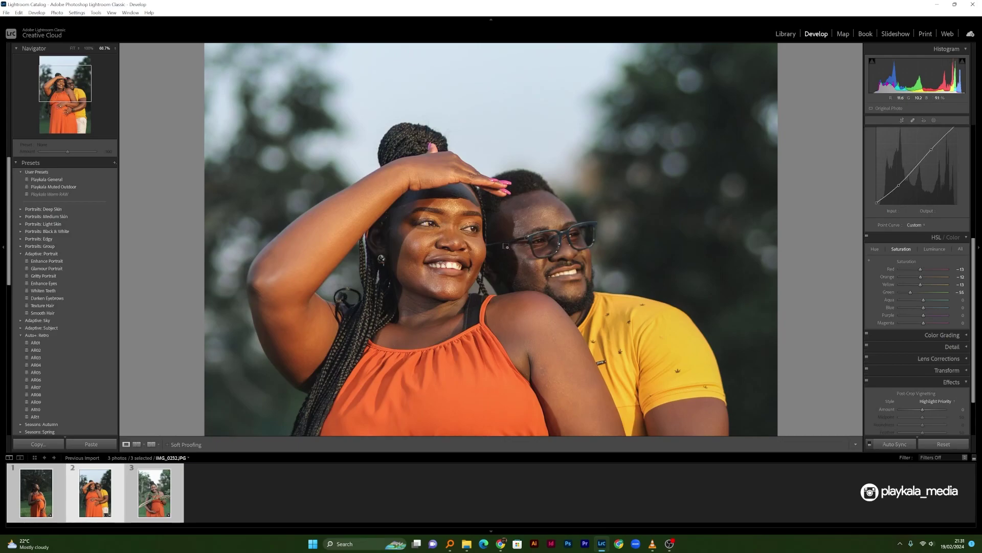
key("ctrl+equal")
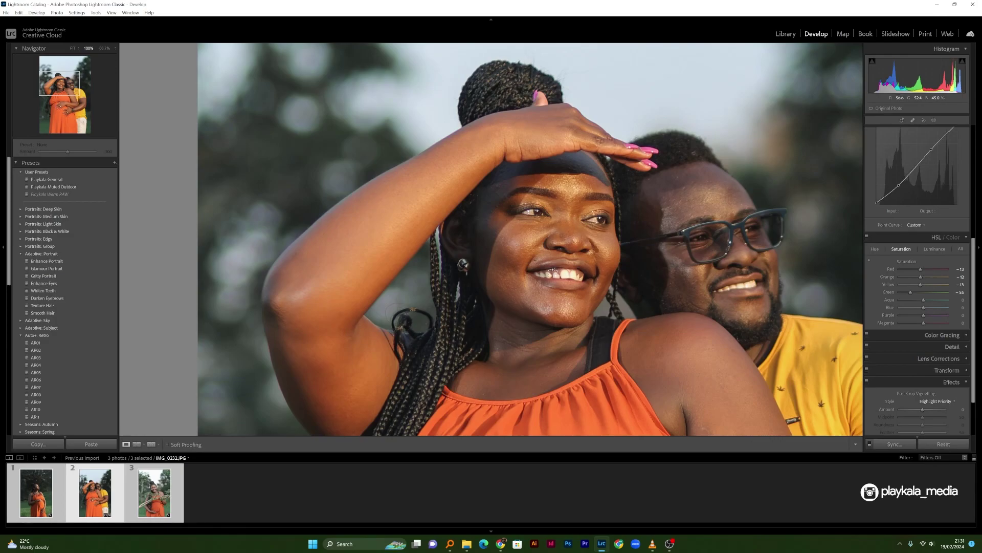
left_click_drag(612, 254, 561, 249)
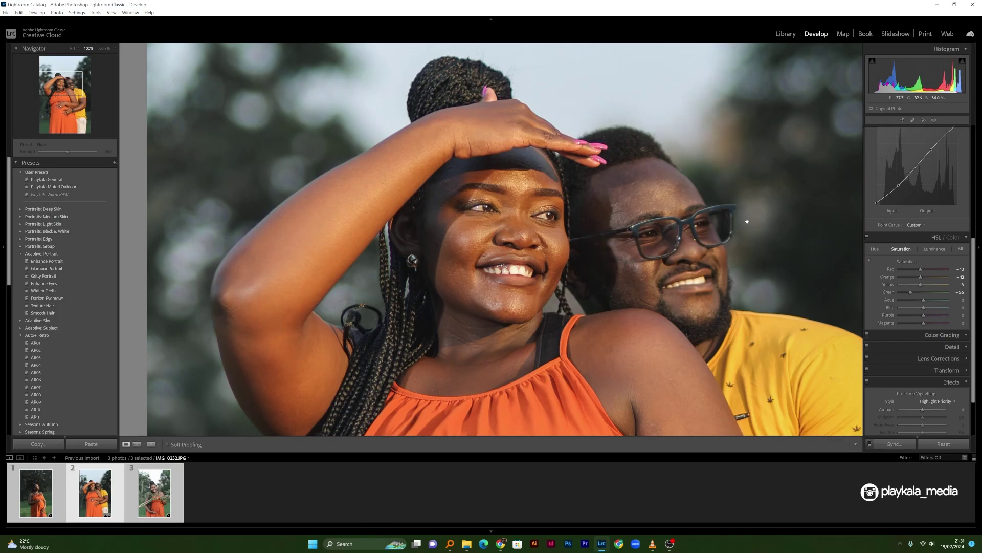
key("k")
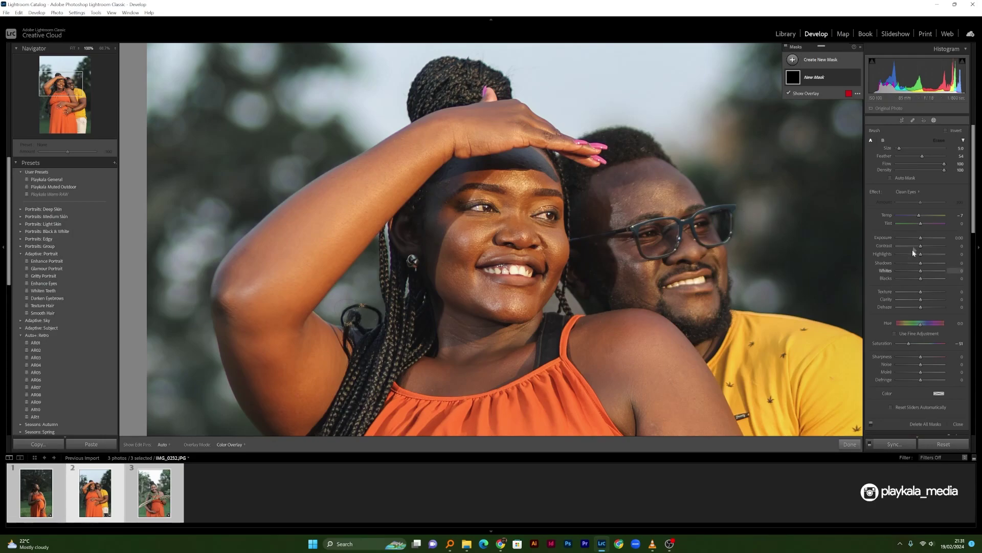
left_click(913, 192)
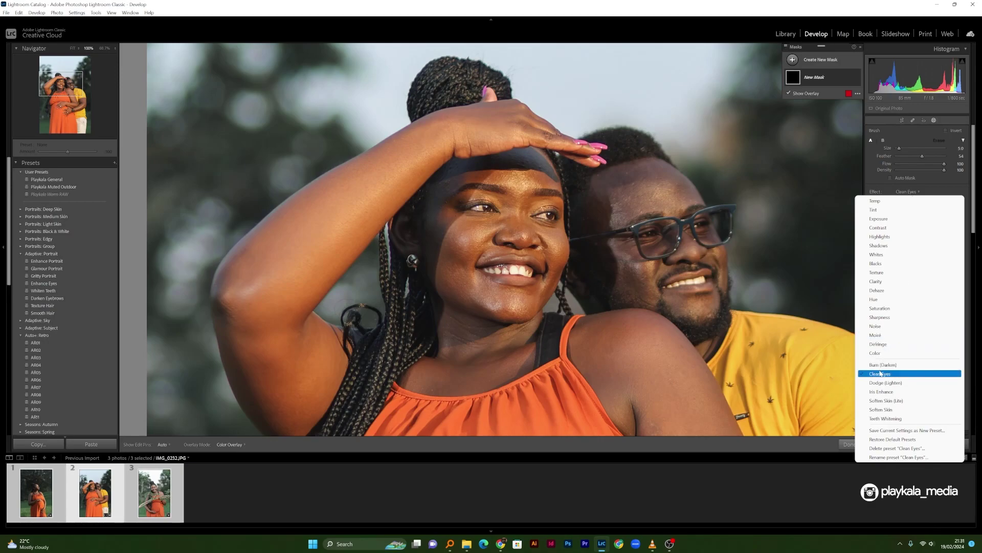
left_click(920, 193)
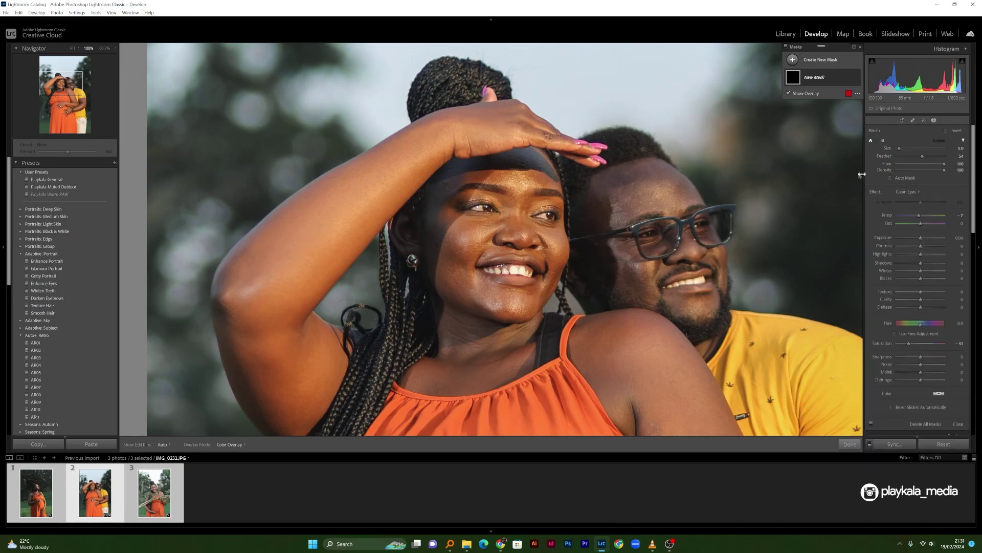
key("shift+w")
key("shift+w")
left_click_drag(908, 343, 912, 345)
left_click_drag(914, 345, 912, 345)
scroll(484, 206, "down", 4)
Paint the desaturating brush over the whites of the woman's eyes and finish the mask
left_click(475, 209)
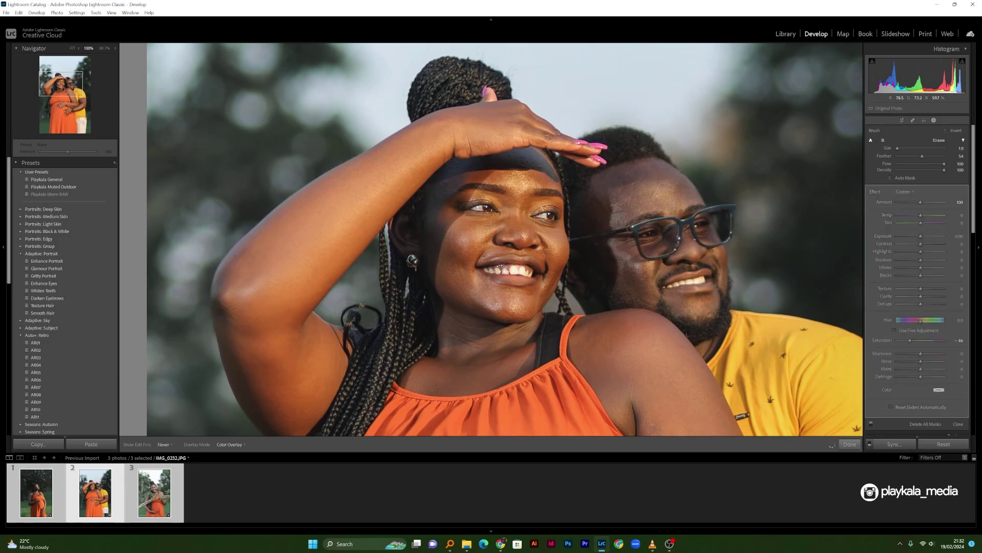
left_click(474, 208)
key("h")
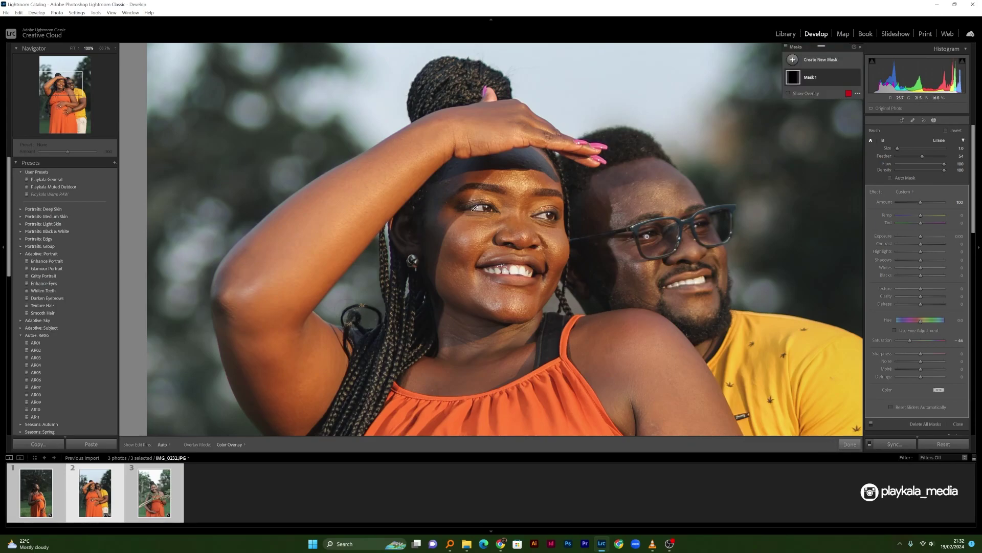
key("h")
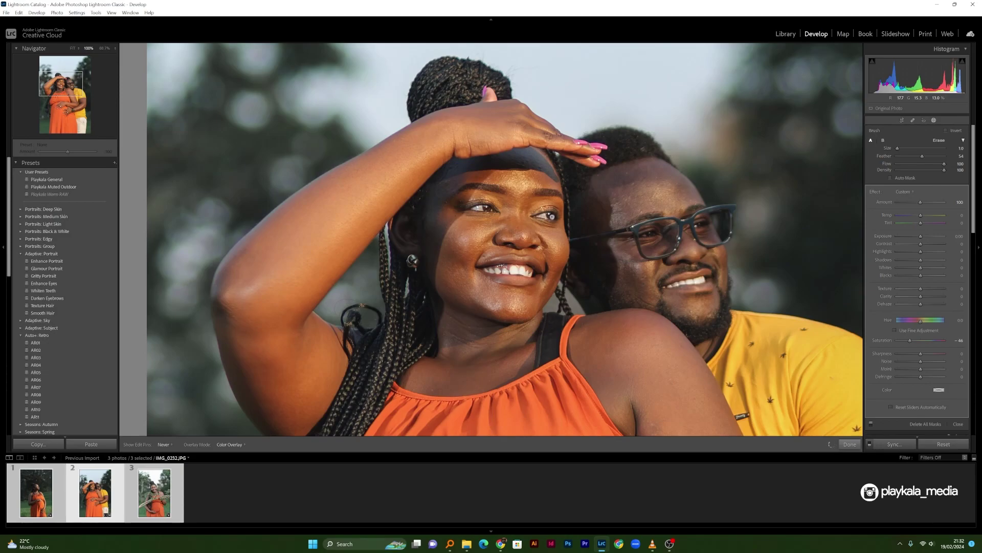
key("h")
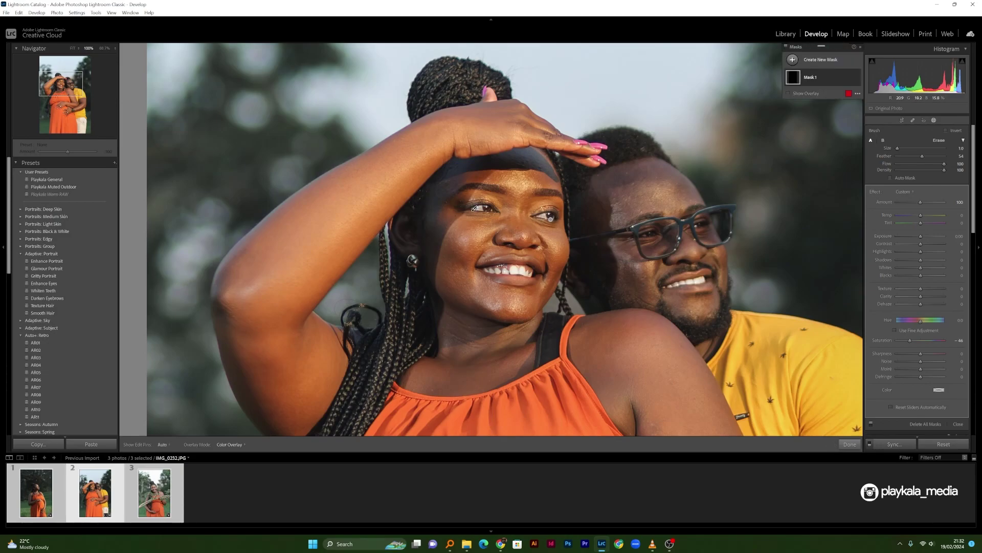
left_click(848, 444)
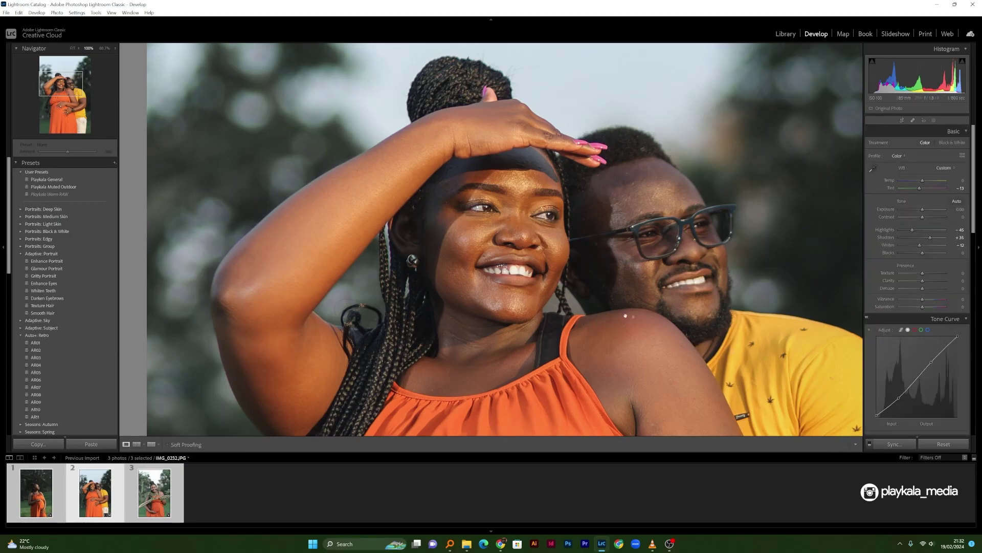
Inspect the couple's skin tones up close and set the Orange saturation to -14
left_click(654, 285)
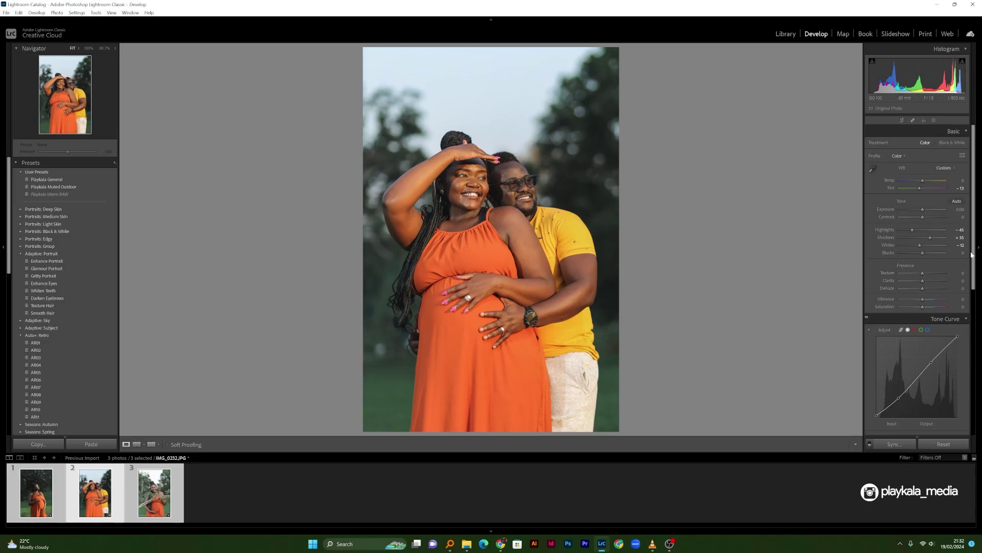
scroll(969, 267, "down", 2)
scroll(969, 267, "down", 5)
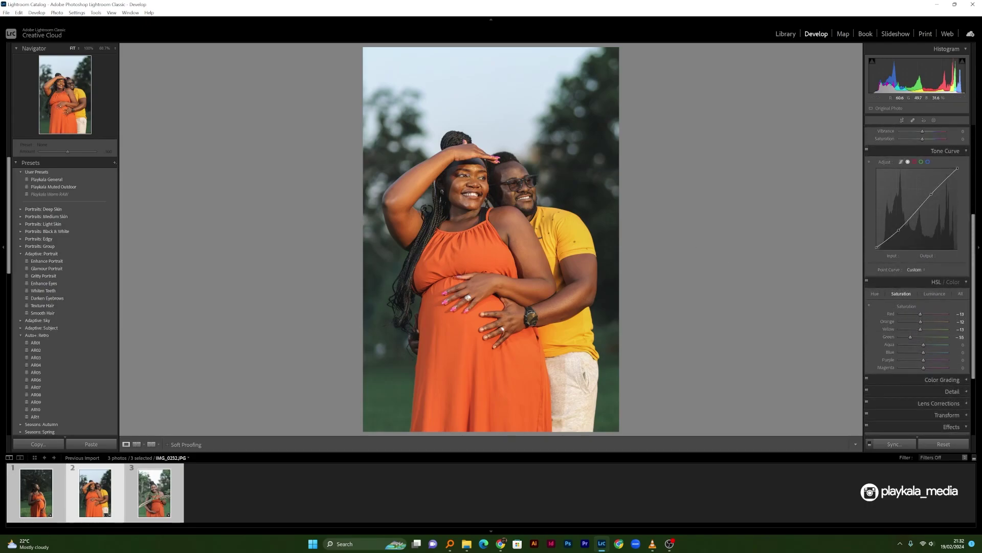
left_click(474, 189)
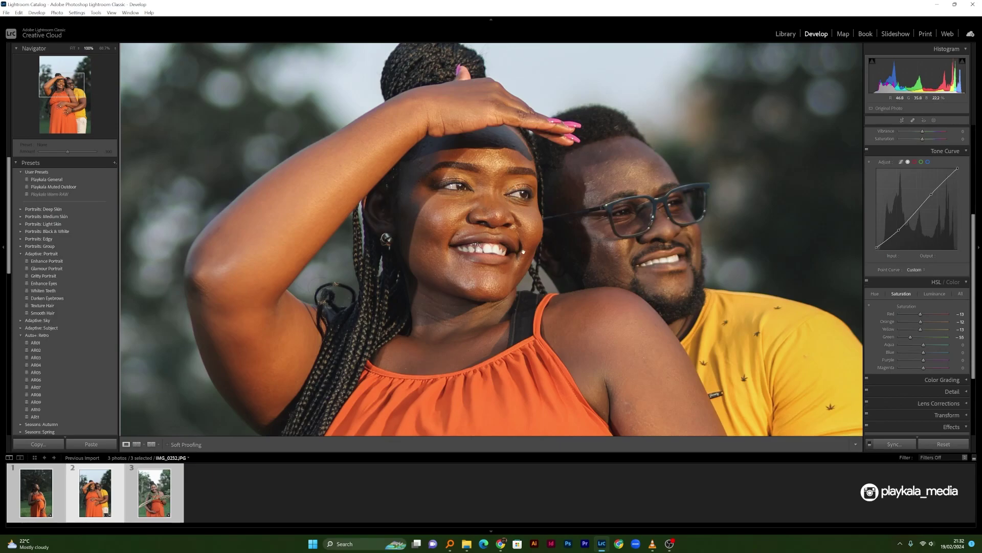
left_click(592, 236)
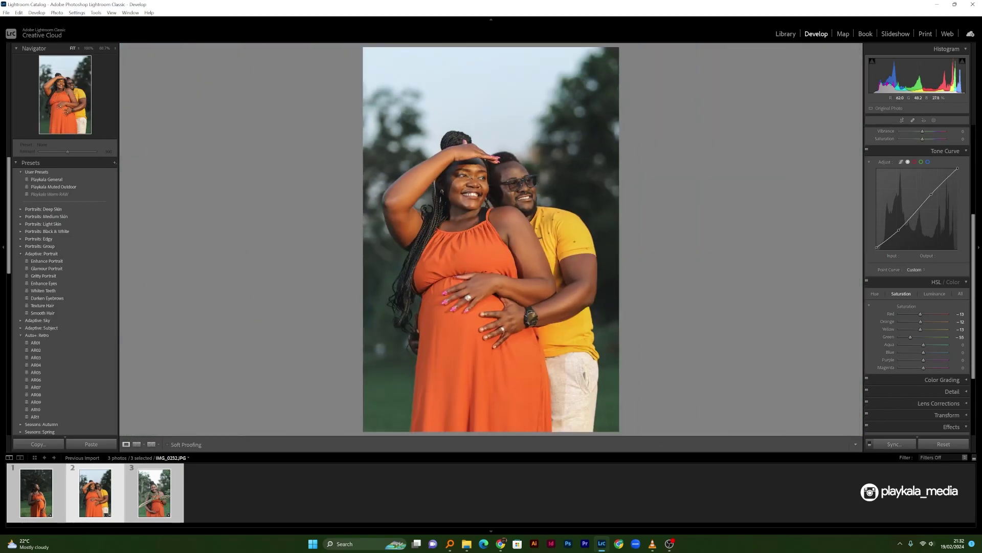
left_click(463, 177)
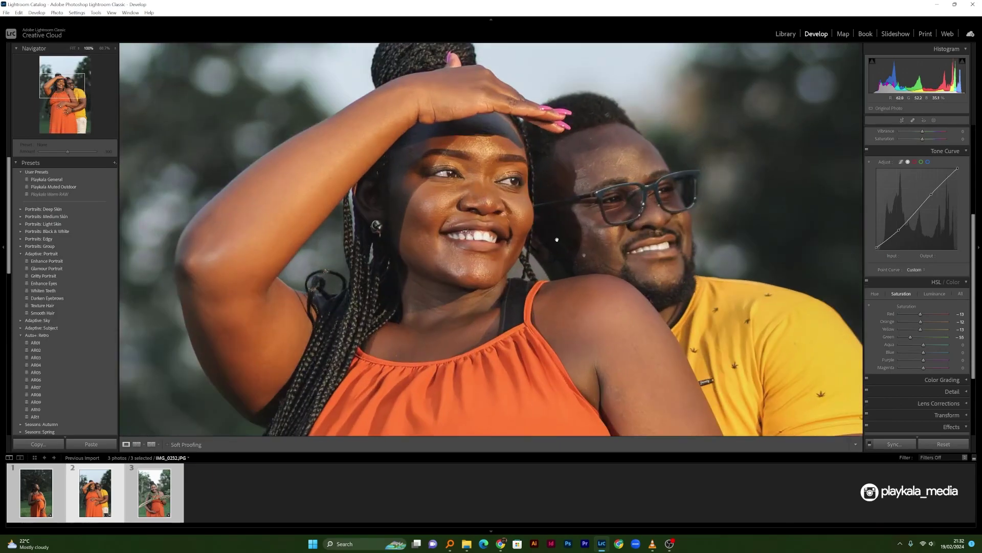
left_click(920, 322)
left_click(774, 325)
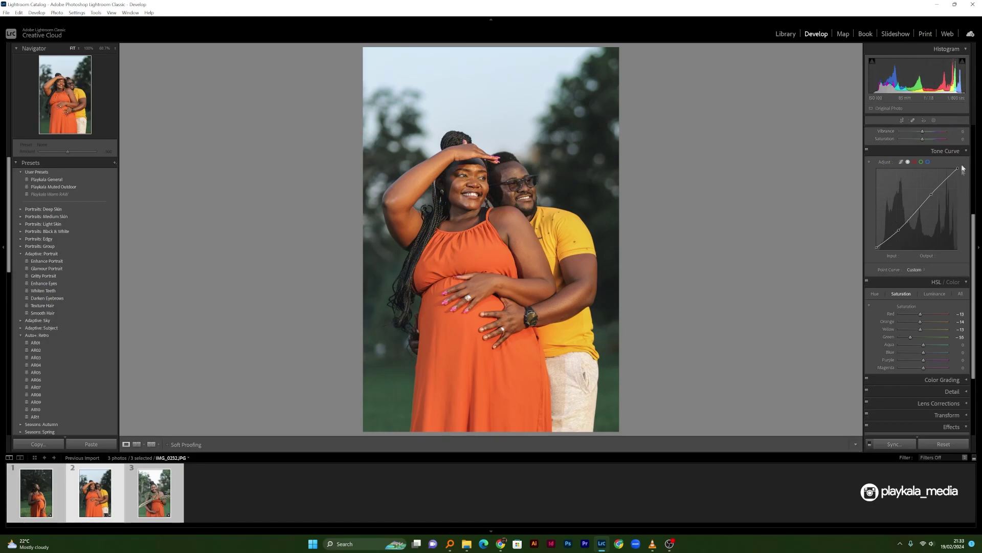
Create a new Select Subject mask of the couple, reset its Saturation to 0 and show the mask overlay
left_click(935, 122)
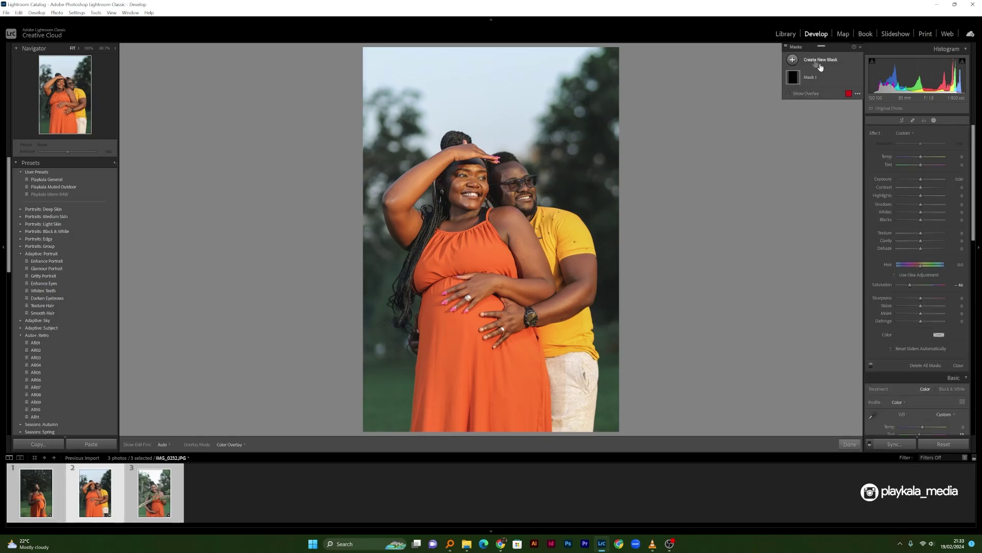
left_click(794, 60)
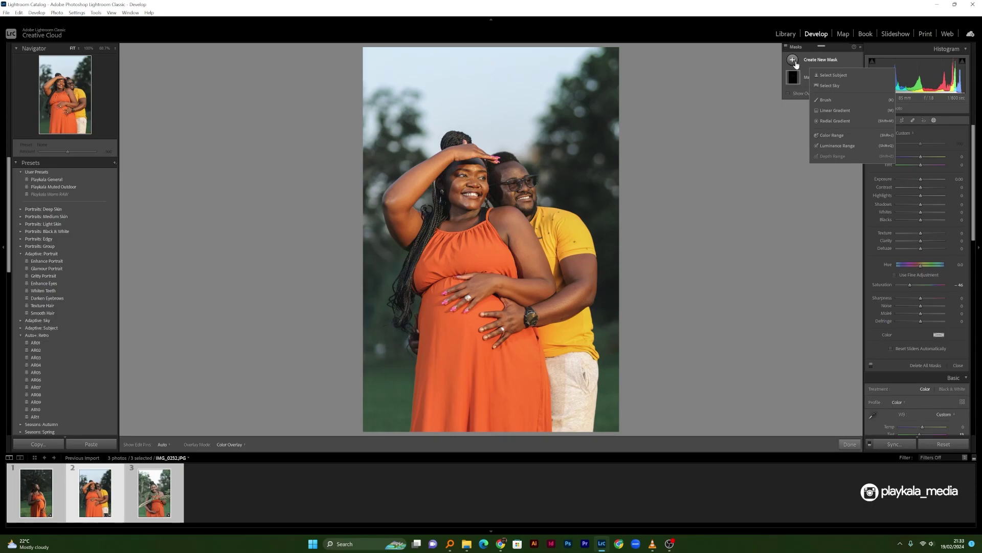
left_click(830, 76)
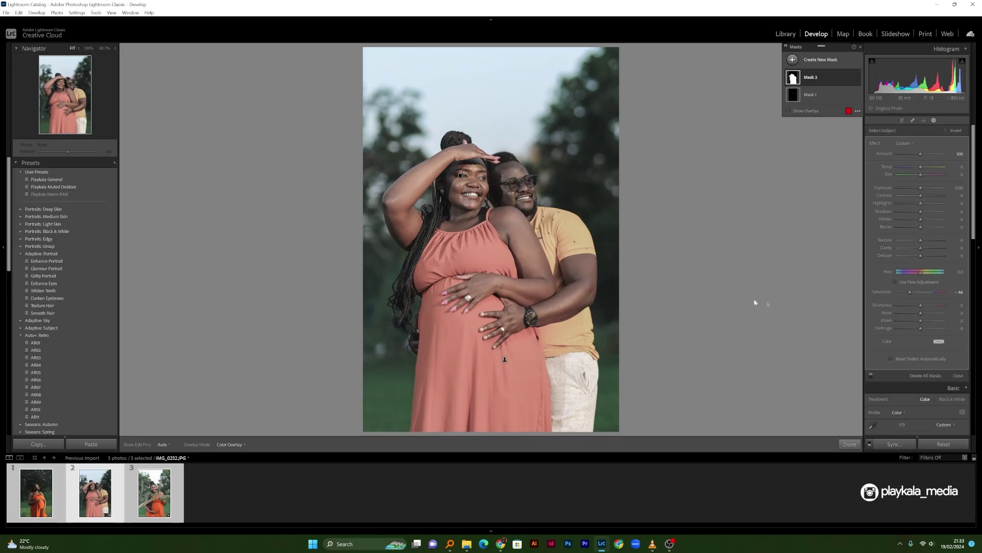
double_click(911, 292)
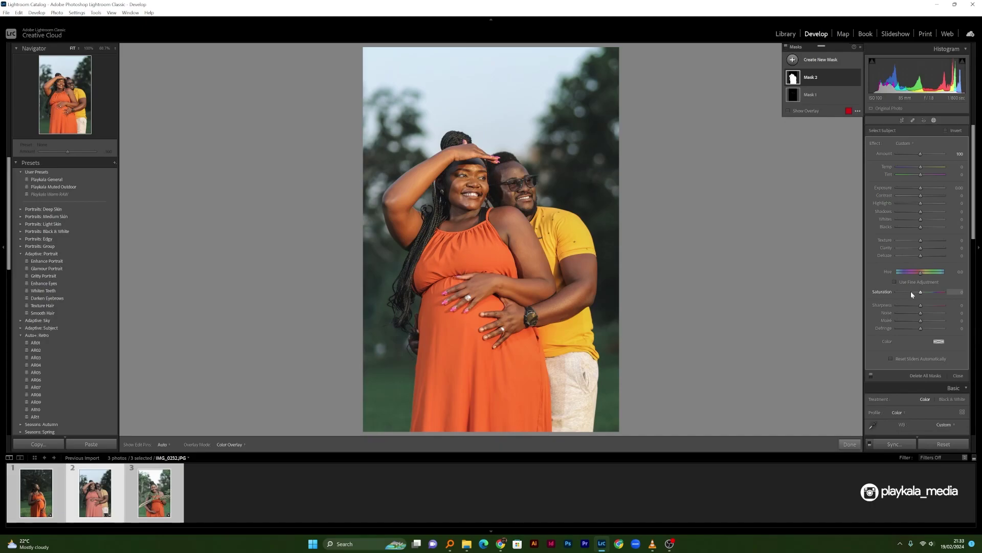
key("o")
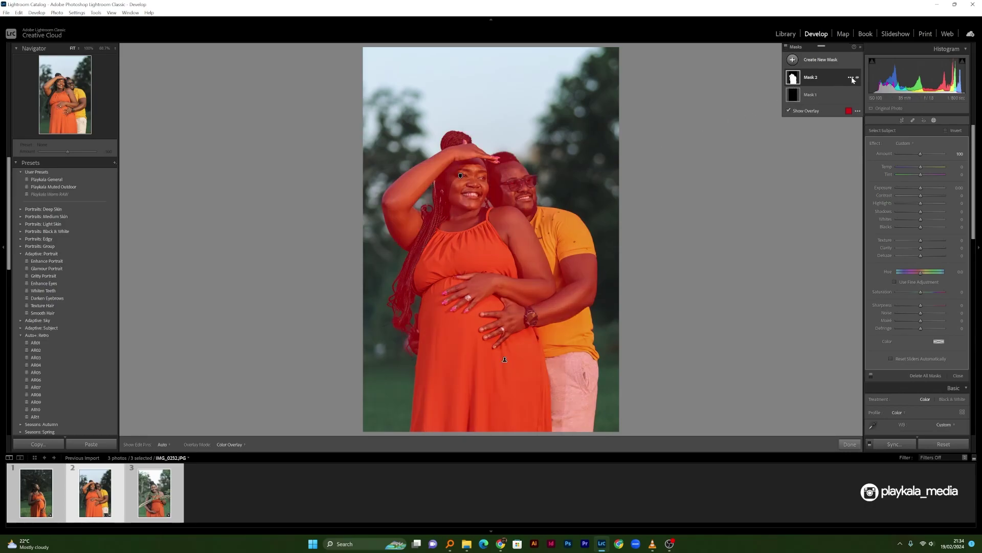
Subtract the woman's orange dress and the upper part of the man's yellow shirt from the subject mask with a brush
left_click(852, 78)
left_click(834, 78)
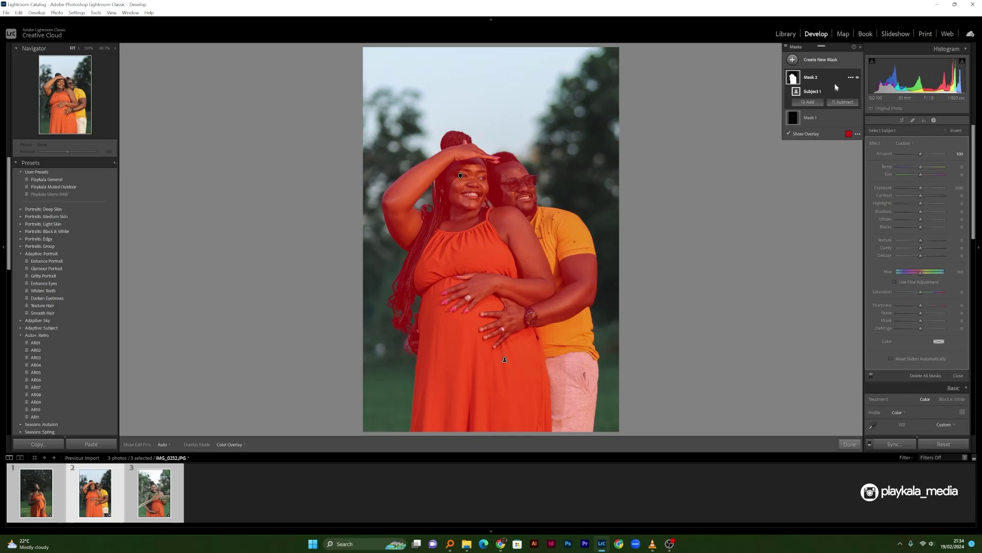
left_click(838, 104)
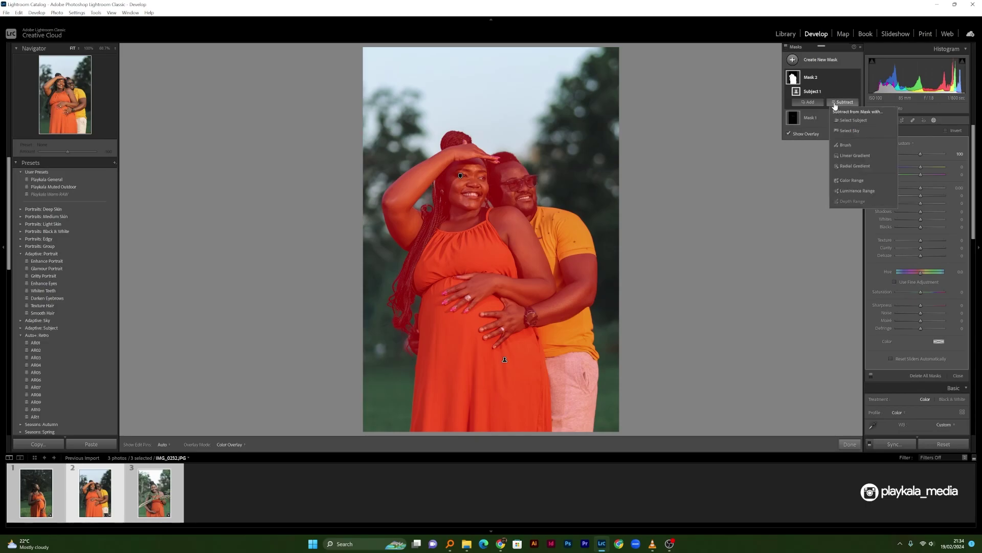
left_click(844, 145)
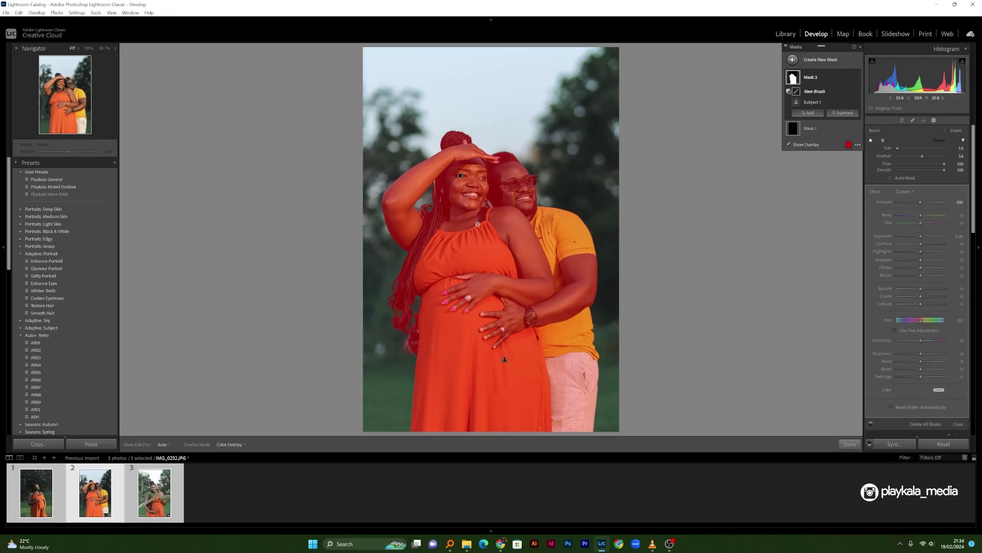
scroll(475, 236, "up", 8)
key("h")
scroll(438, 254, "down", 1)
mouse_move(437, 255)
left_mouse_down()
mouse_move(479, 236)
mouse_move(503, 265)
mouse_move(450, 265)
mouse_move(424, 293)
mouse_move(424, 276)
mouse_move(433, 381)
mouse_move(419, 433)
mouse_move(444, 414)
mouse_move(455, 329)
mouse_move(467, 347)
mouse_move(491, 304)
mouse_move(466, 340)
mouse_move(475, 365)
mouse_move(527, 343)
mouse_move(519, 382)
mouse_move(526, 428)
mouse_move(537, 425)
mouse_move(475, 418)
mouse_move(452, 432)
mouse_move(483, 422)
mouse_move(506, 434)
left_mouse_up()
mouse_move(568, 213)
left_mouse_down()
mouse_move(550, 218)
mouse_move(578, 225)
mouse_move(552, 243)
mouse_move(576, 248)
mouse_move(588, 225)
mouse_move(567, 239)
left_mouse_up()
scroll(563, 246, "down", 5)
key("h")
key("h")
scroll(556, 251, "up", 1)
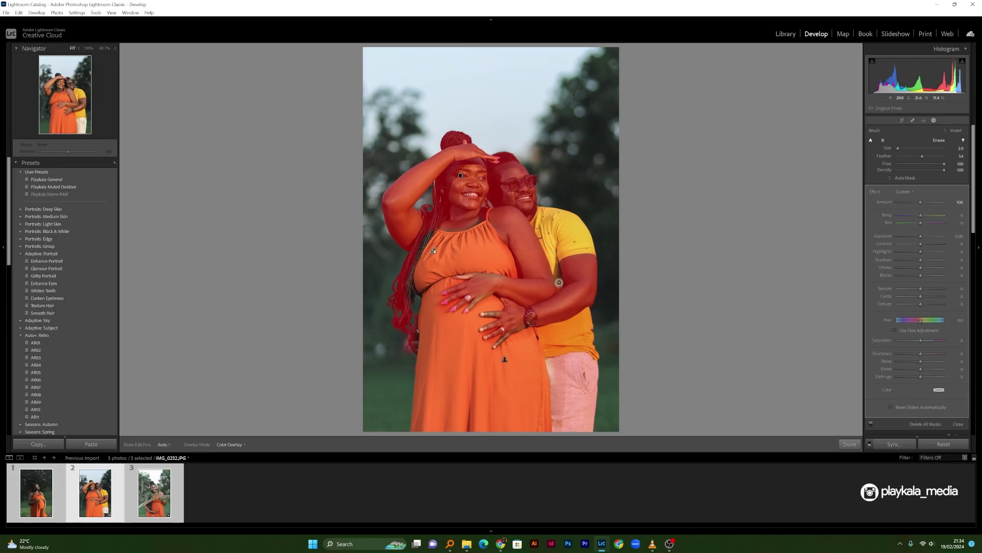
Brush the rest of the yellow shirt and the man's light trousers out of the subject mask
key("h")
scroll(563, 333, "up", 3)
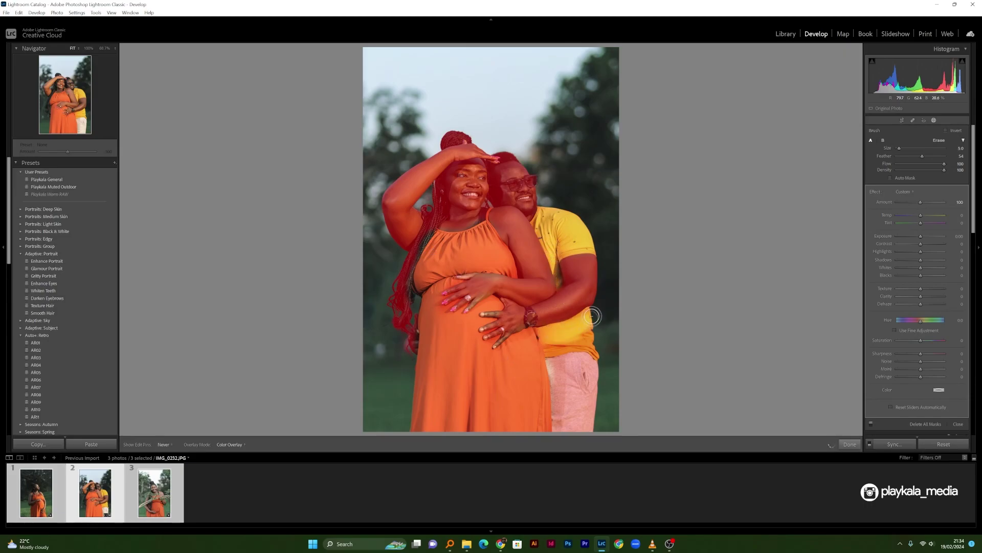
mouse_move(548, 355)
left_mouse_down()
mouse_move(571, 347)
mouse_move(560, 430)
mouse_move(594, 359)
left_mouse_up()
scroll(578, 414, "up", 1)
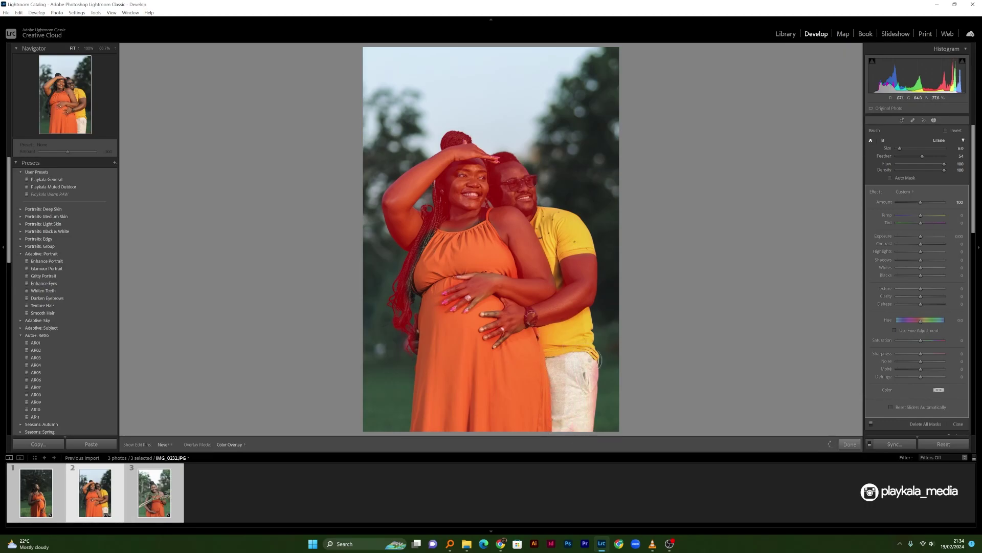
key("h")
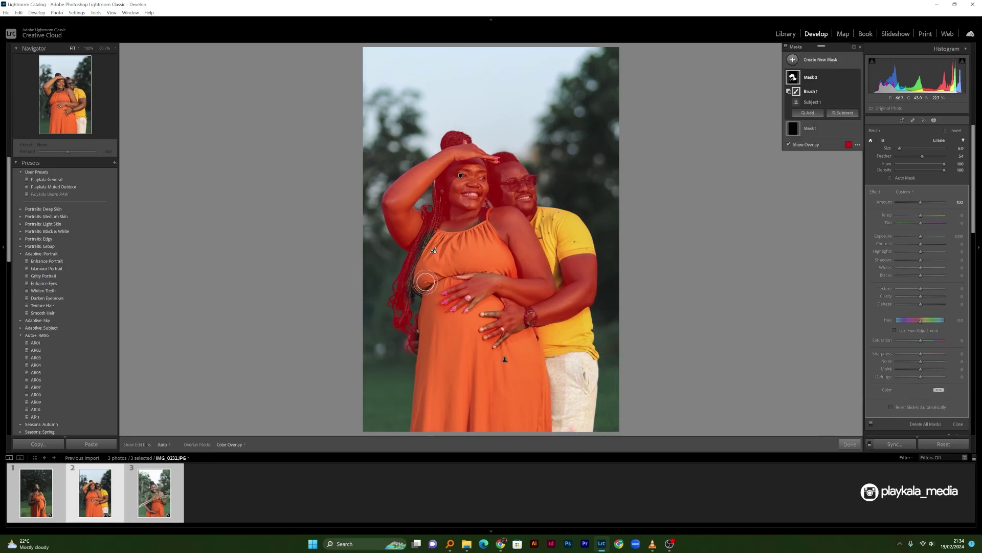
key("h")
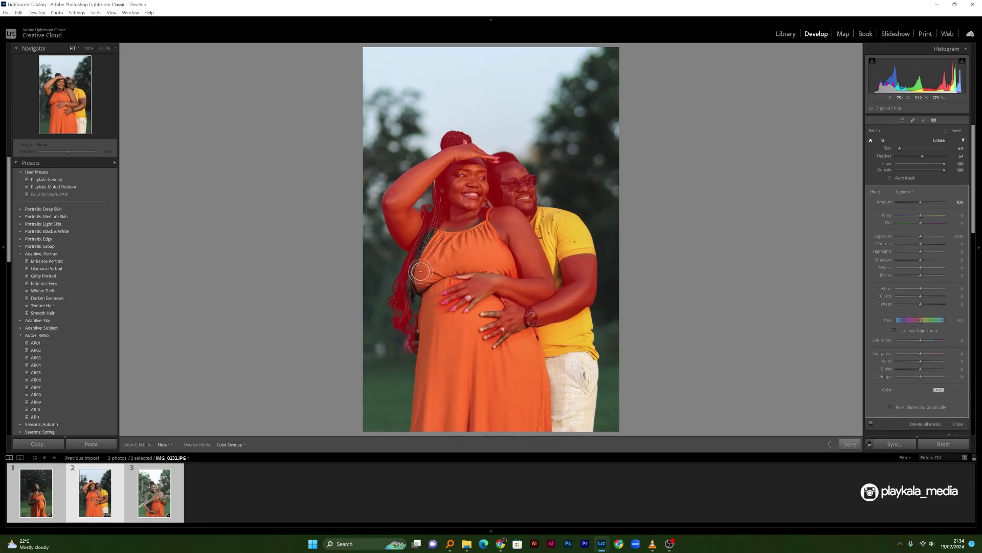
key("h")
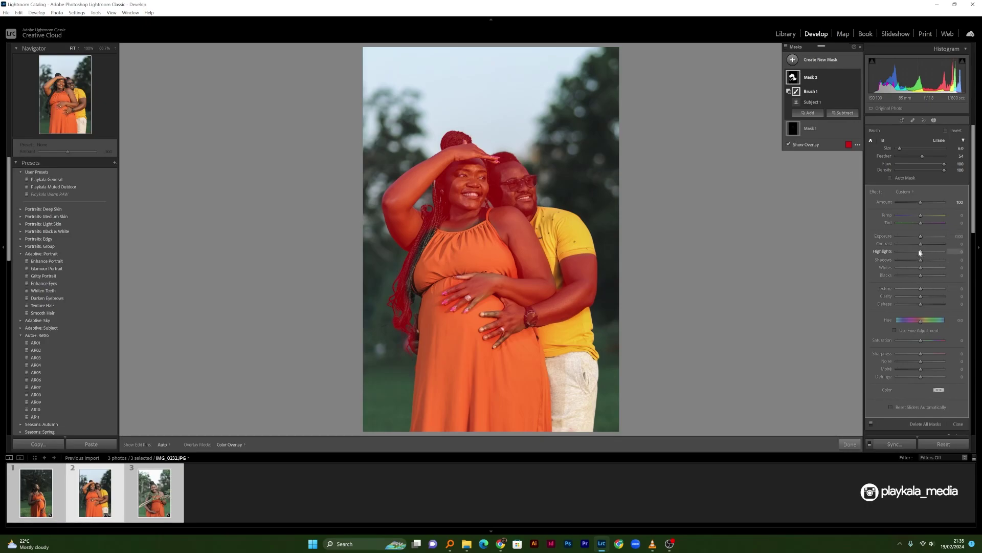
Try lower Saturation values on the couple's skin mask, reset it to 0 and deselect the mask
mouse_move(921, 340)
left_mouse_down()
mouse_move(944, 343)
mouse_move(907, 347)
left_mouse_up()
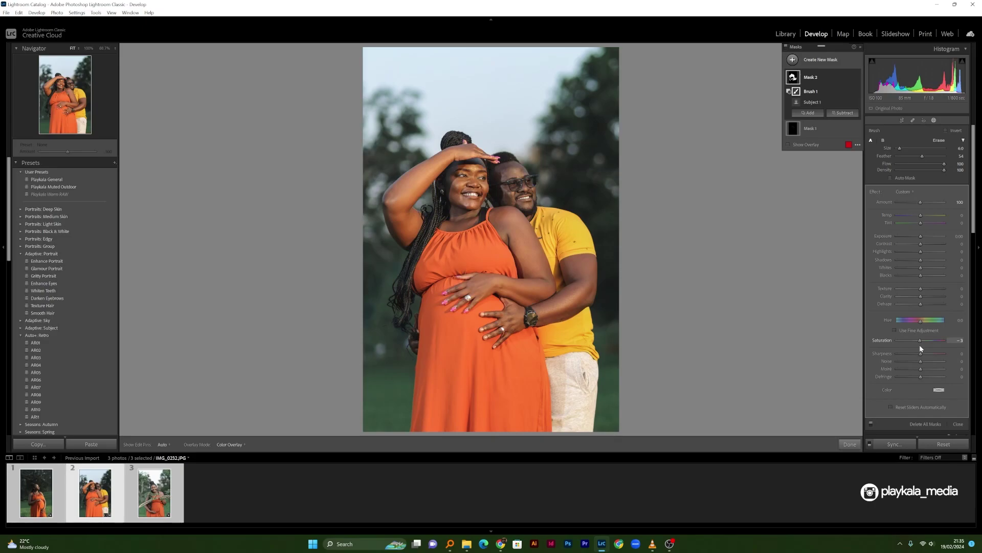
key("o")
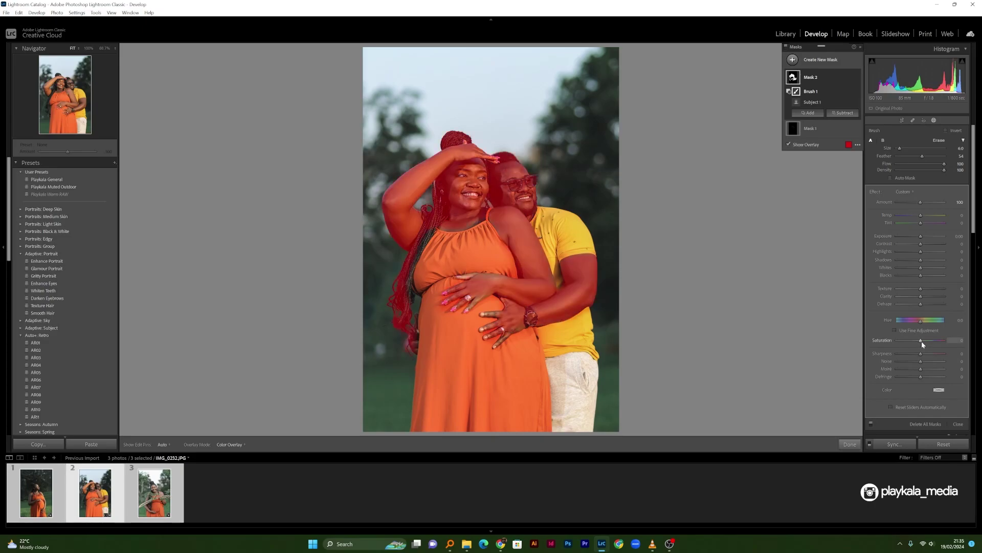
left_click(789, 144)
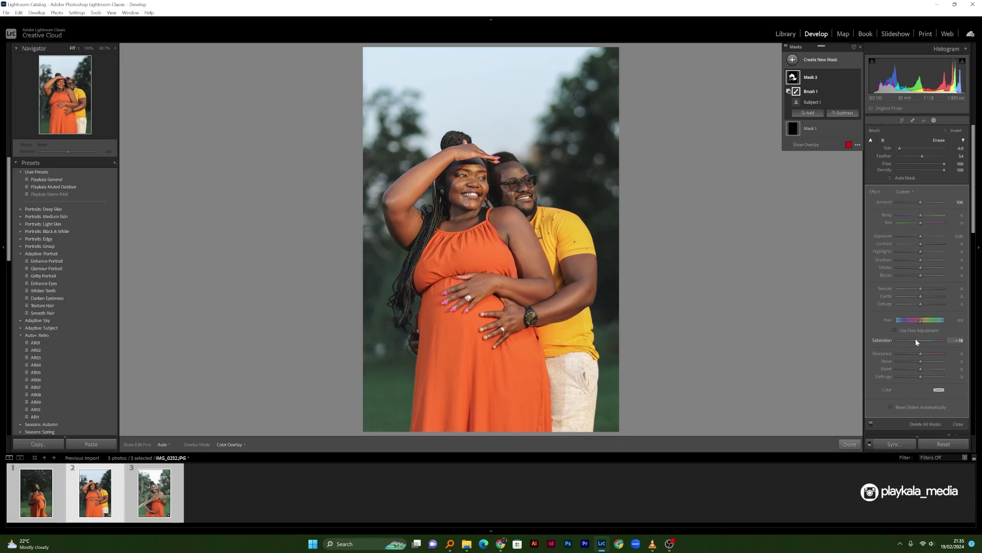
left_click_drag(916, 339, 922, 343)
key("o")
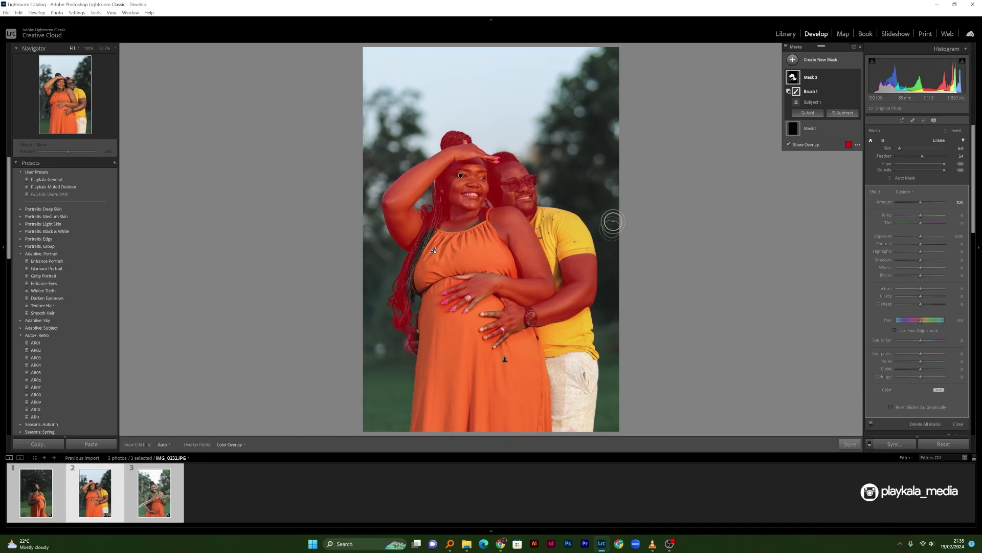
left_click(831, 76)
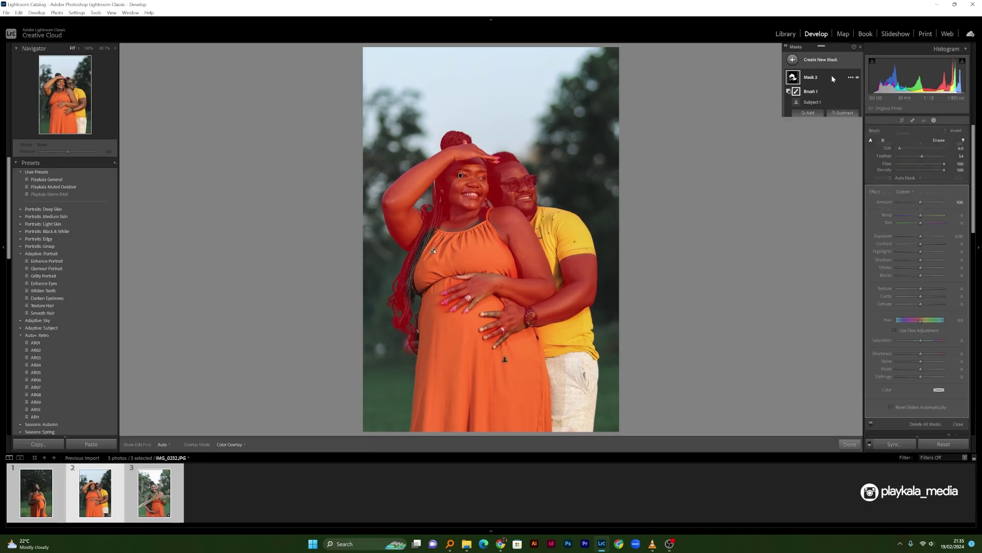
left_click(832, 76, "alt")
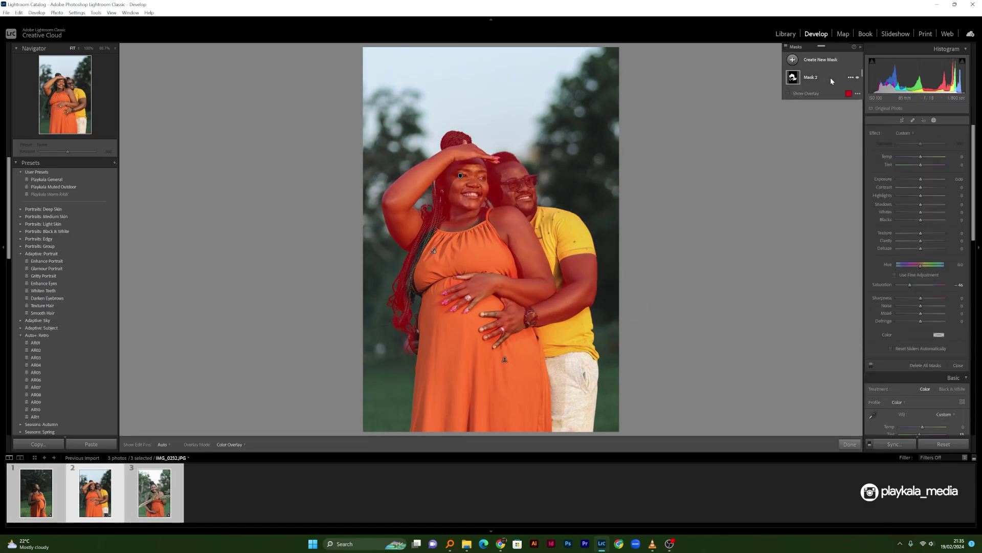
Open the photo of the woman behind the branch, leave masking, and set Exposure to +0.14 and Whites to +15
left_click(148, 489)
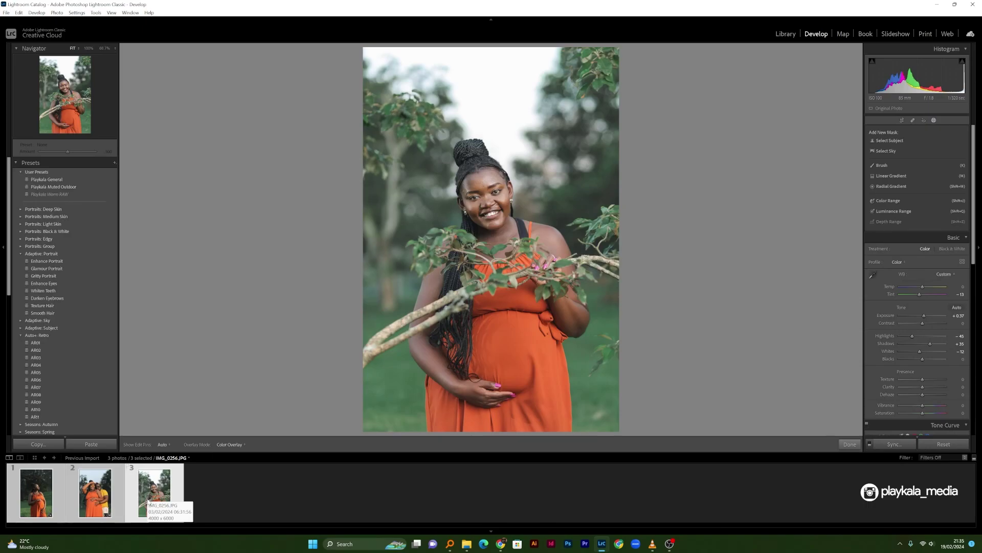
left_click(39, 497)
left_click(165, 489)
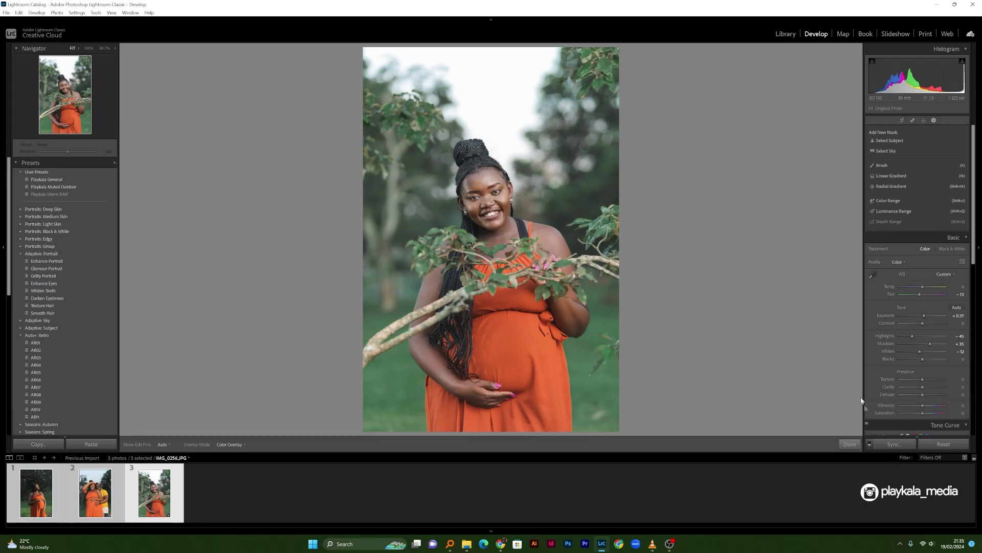
left_click(849, 444)
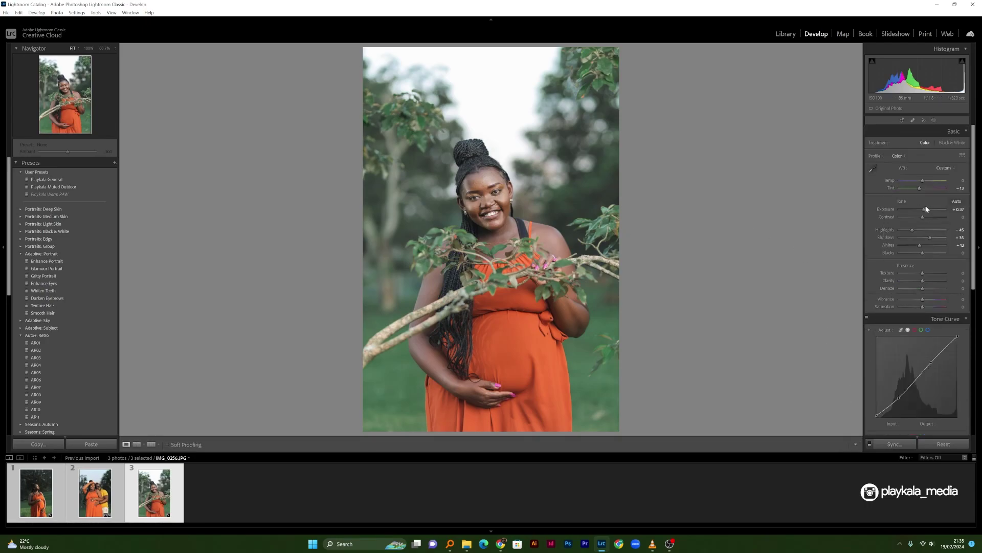
left_click_drag(925, 211, 923, 210)
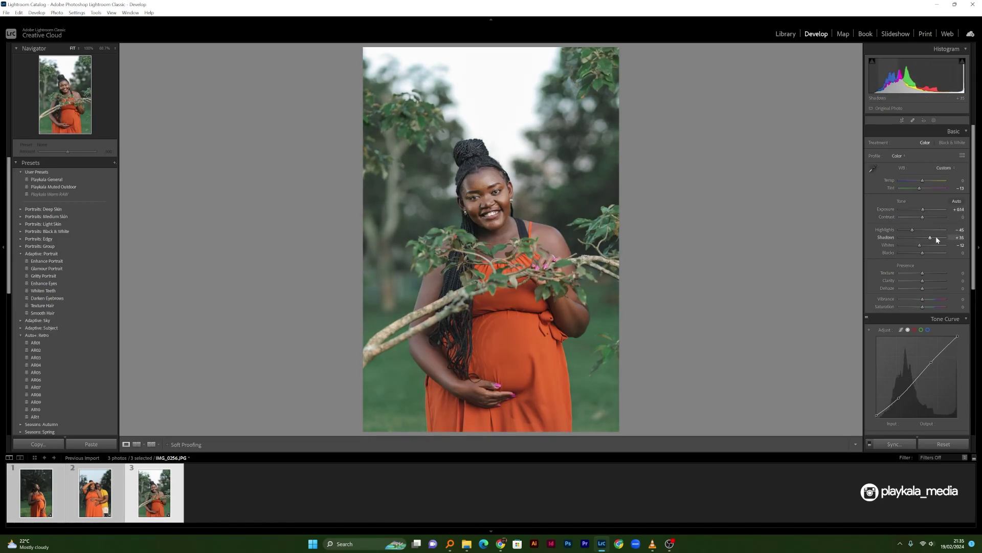
left_click_drag(972, 232, 928, 237)
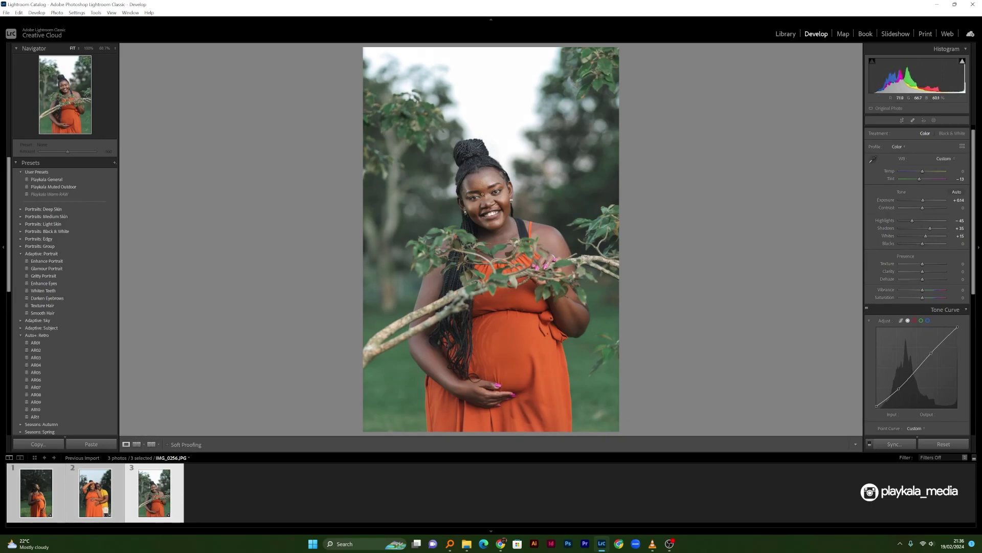
Brush a new mask over the whites of the woman's eyes with Saturation at -46
left_click(481, 196)
left_click_drag(474, 206, 491, 221)
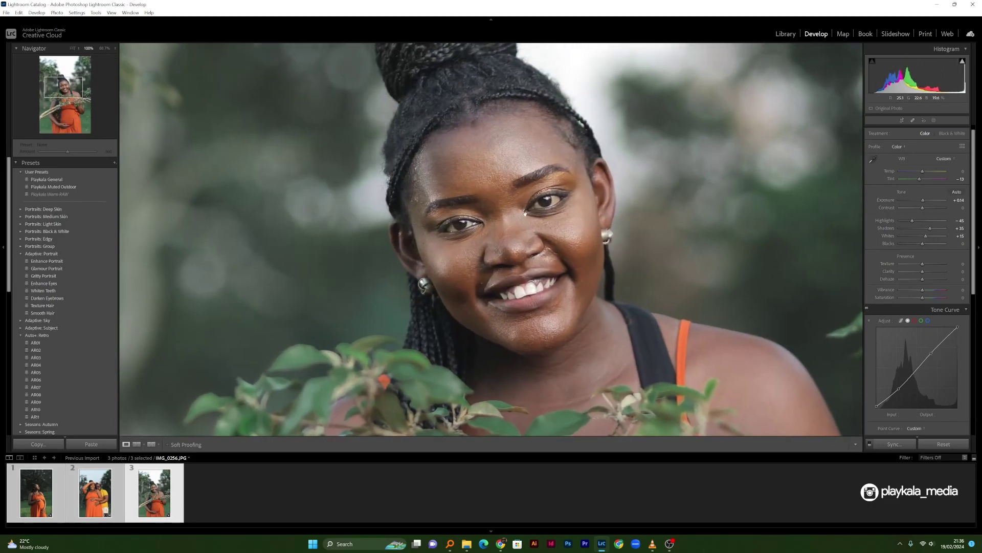
key("k")
scroll(553, 199, "down", 5)
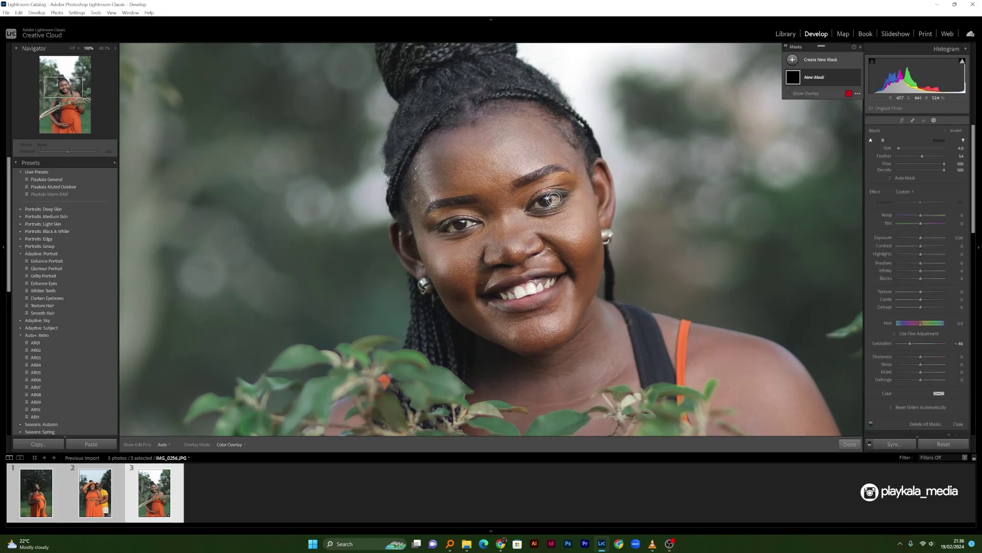
key("h")
mouse_move(559, 199)
left_mouse_down()
mouse_move(535, 205)
mouse_move(555, 198)
left_mouse_up()
key("h")
mouse_move(460, 225)
left_mouse_down()
mouse_move(451, 227)
mouse_move(467, 224)
left_mouse_up()
key("h")
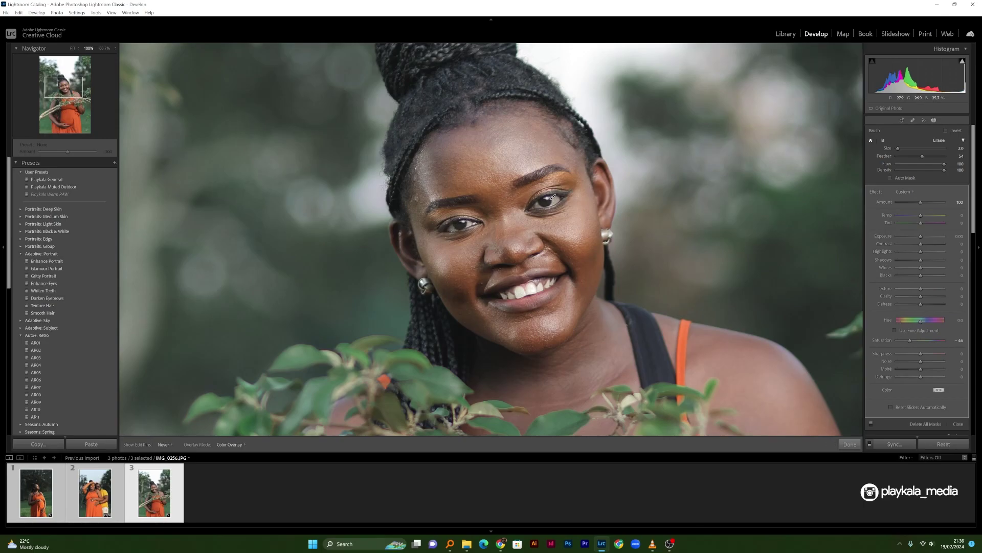
key("h")
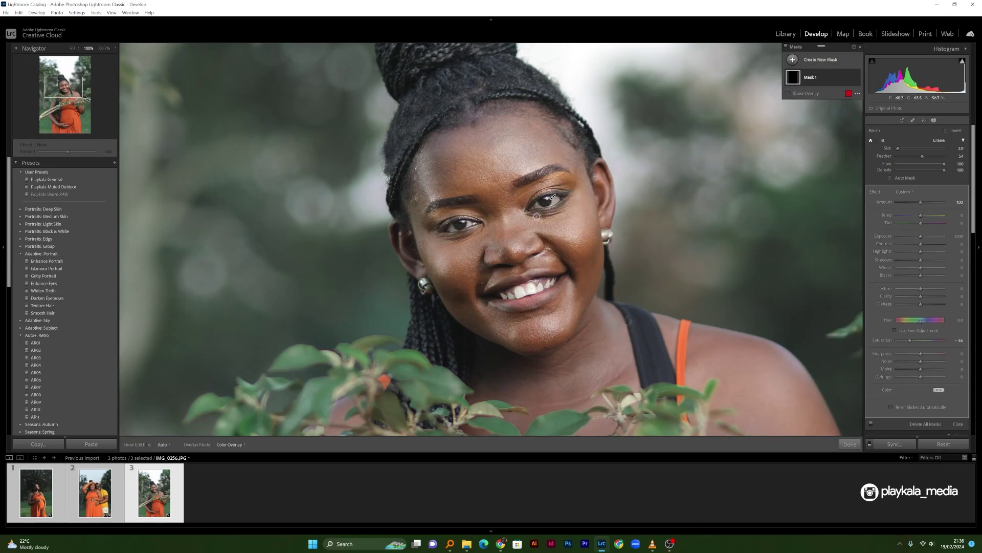
Brush a second mask over her right eye, set its Saturation to -29 and finish masking
key("k")
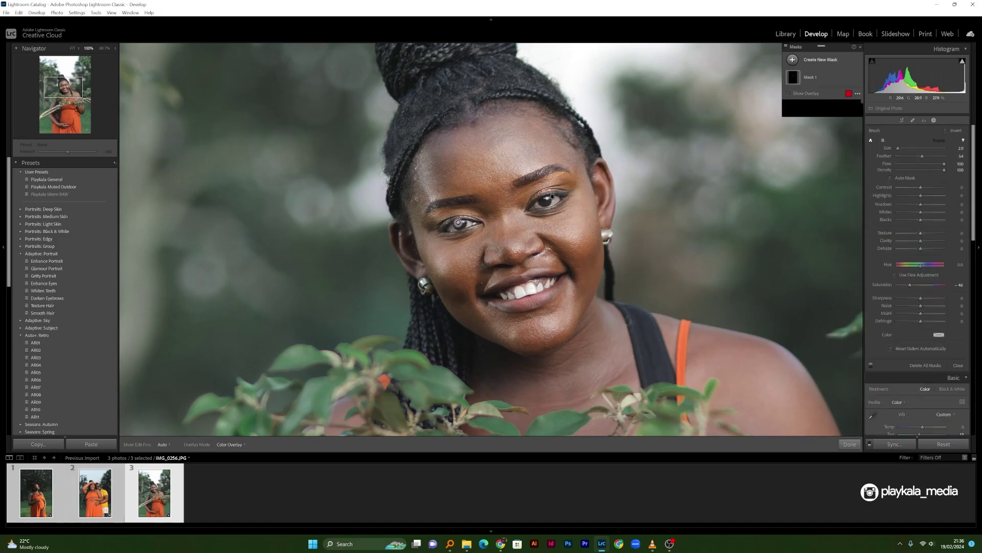
left_click_drag(451, 226, 468, 223)
key("h")
key("h")
key("h")
key("h")
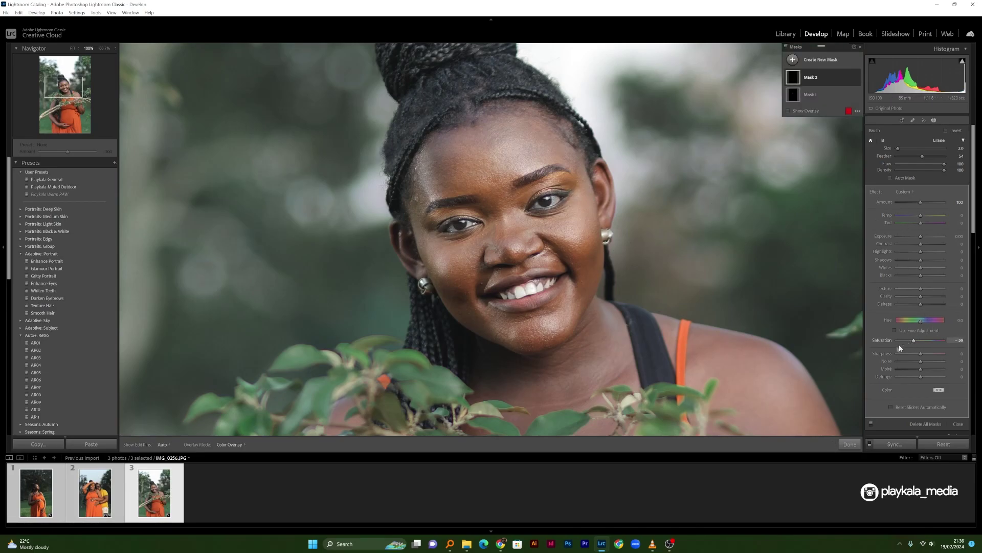
left_click(850, 444)
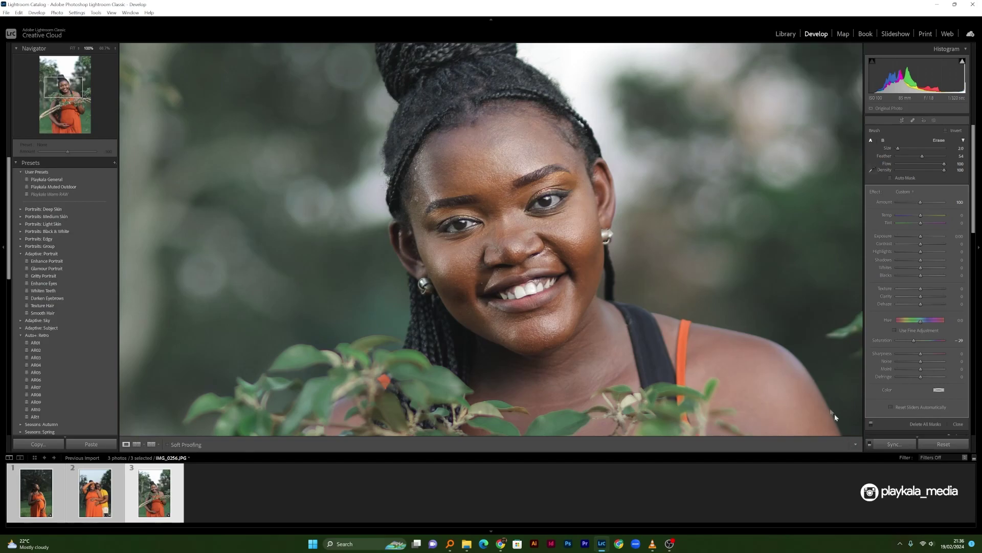
Warm the branch photo by setting Temp to +10
left_click(637, 291)
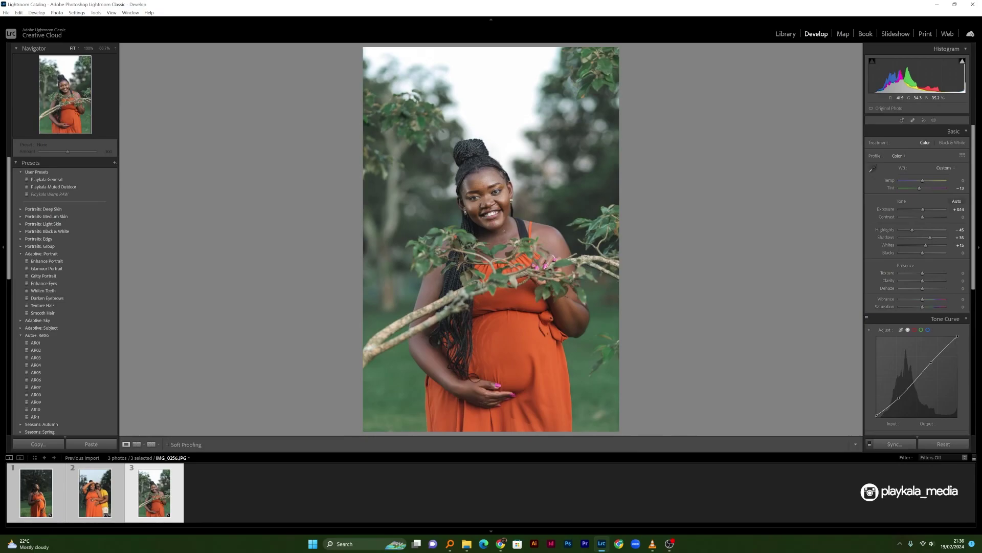
scroll(963, 257, "down", 5)
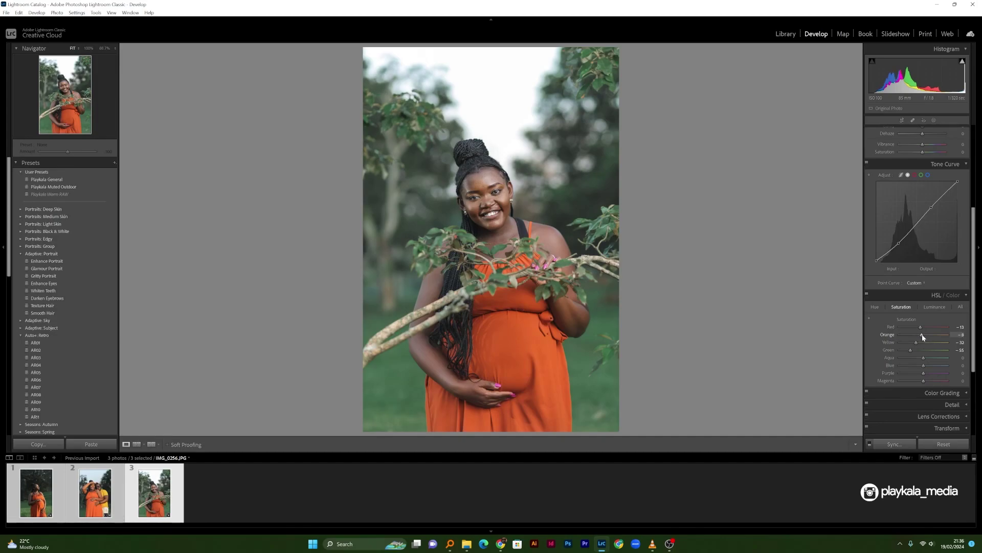
left_click_drag(977, 313, 976, 220)
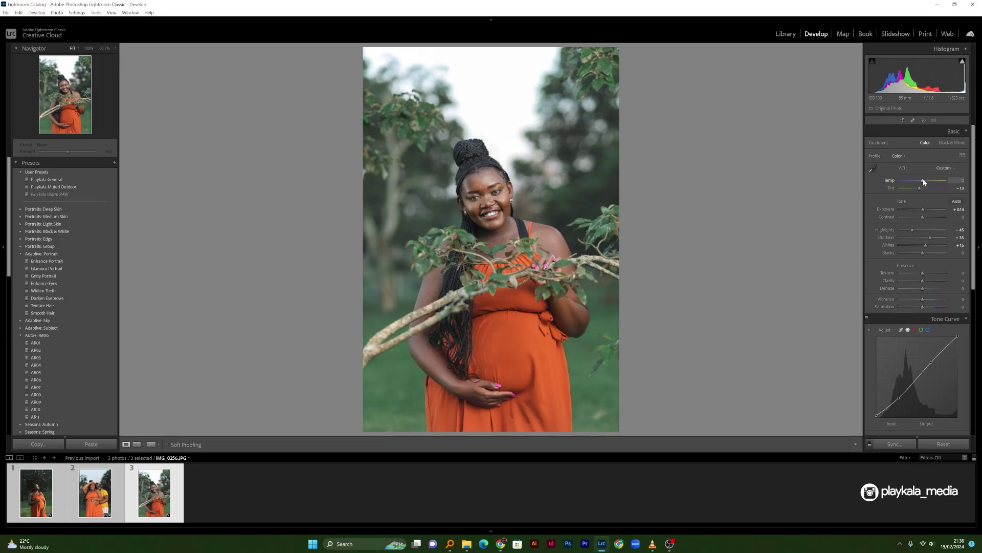
left_click_drag(923, 180, 924, 180)
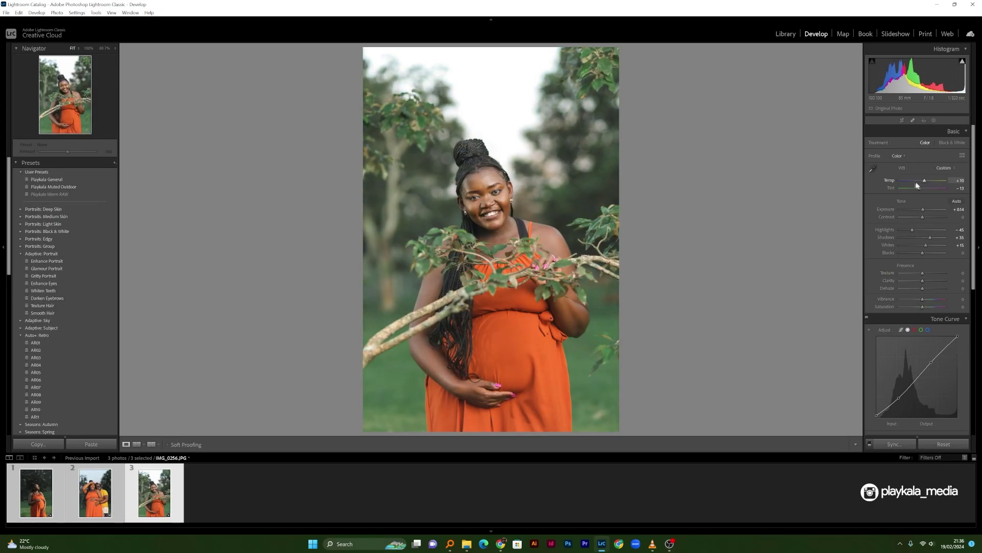
Examine the woman's face up close and compare the edited branch photo with its before version
left_click(490, 207)
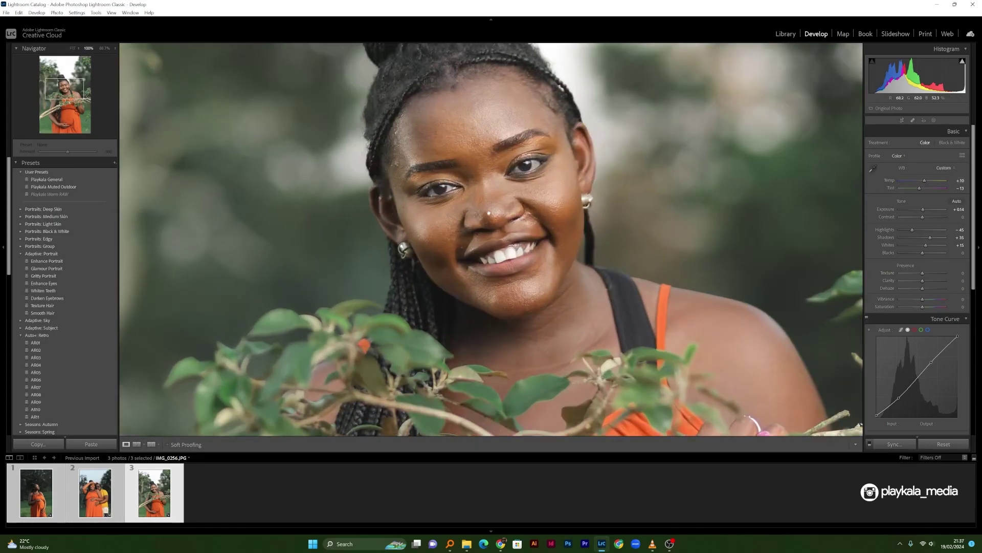
left_click(488, 223)
left_click(493, 207)
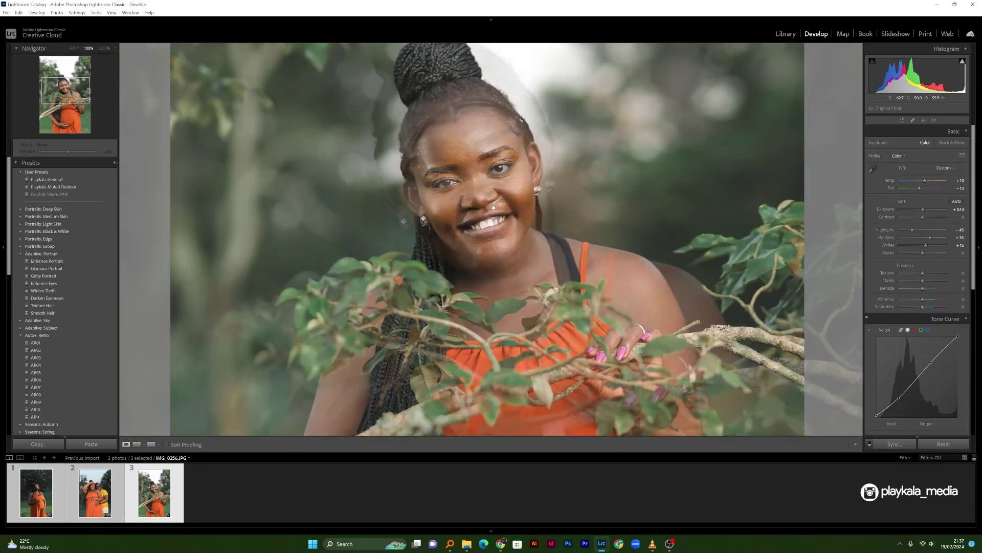
key("k")
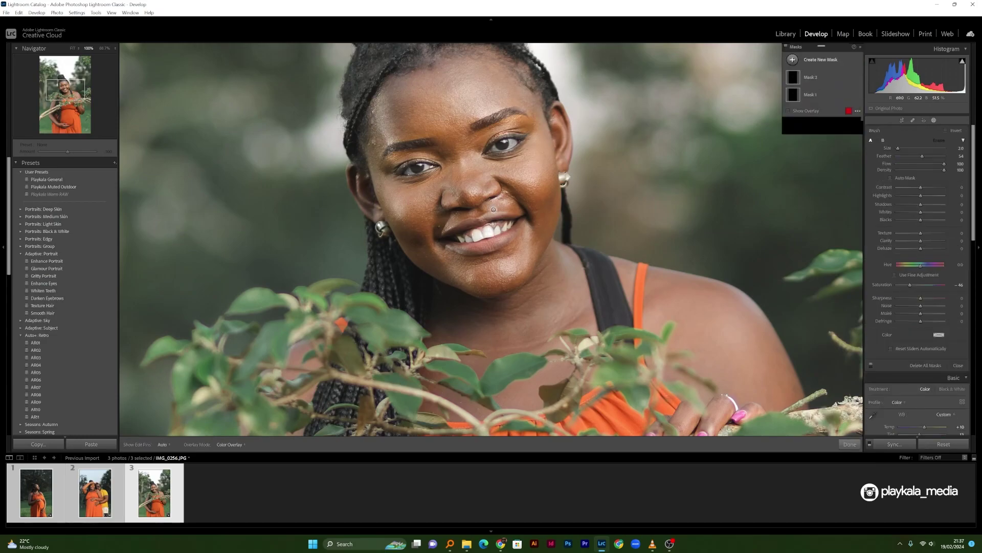
key("k")
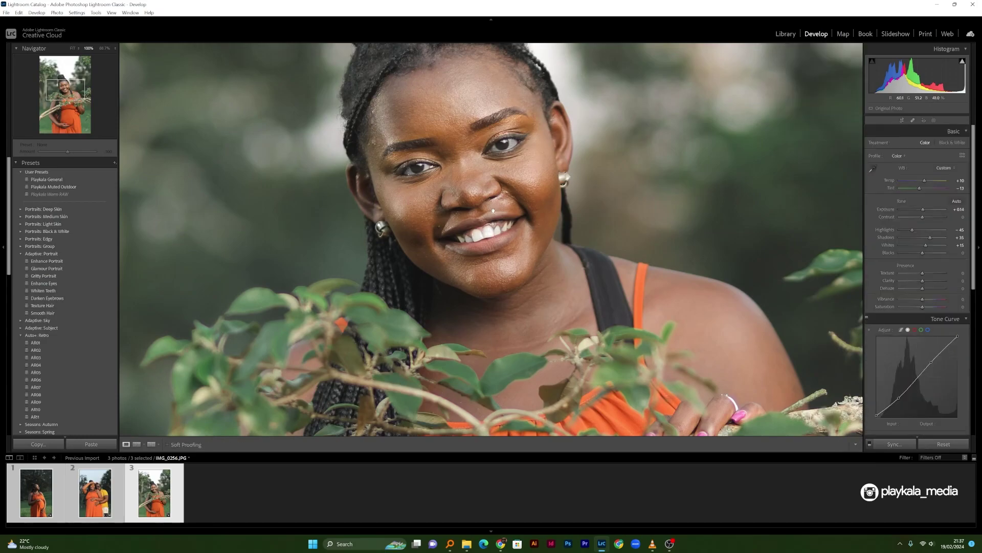
key("backslash")
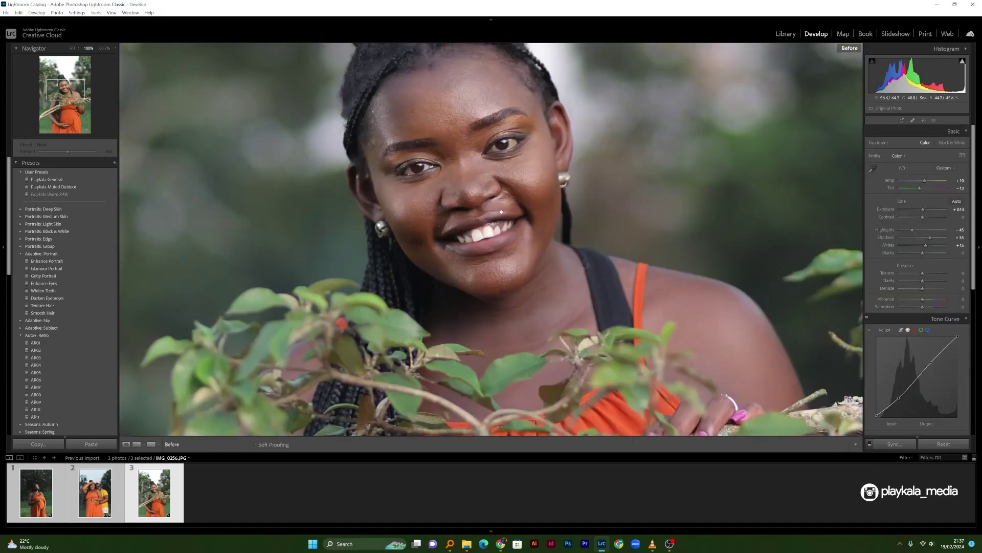
key("backslash")
key("backslash")
left_click(520, 232)
left_click_drag(520, 233, 534, 224)
key("backslash")
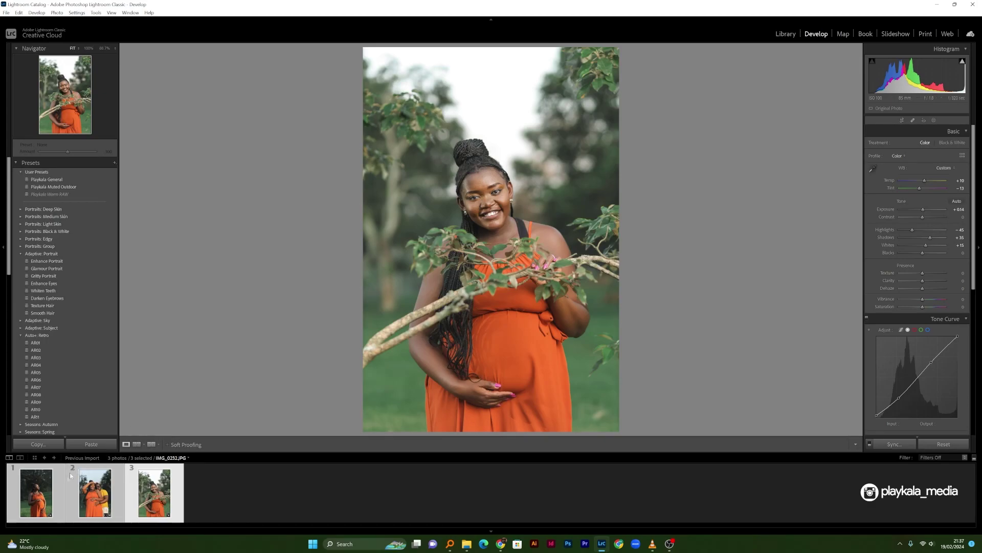
Review the three edited photos in turn, checking the faces in the two solo portraits up close
left_click(36, 492)
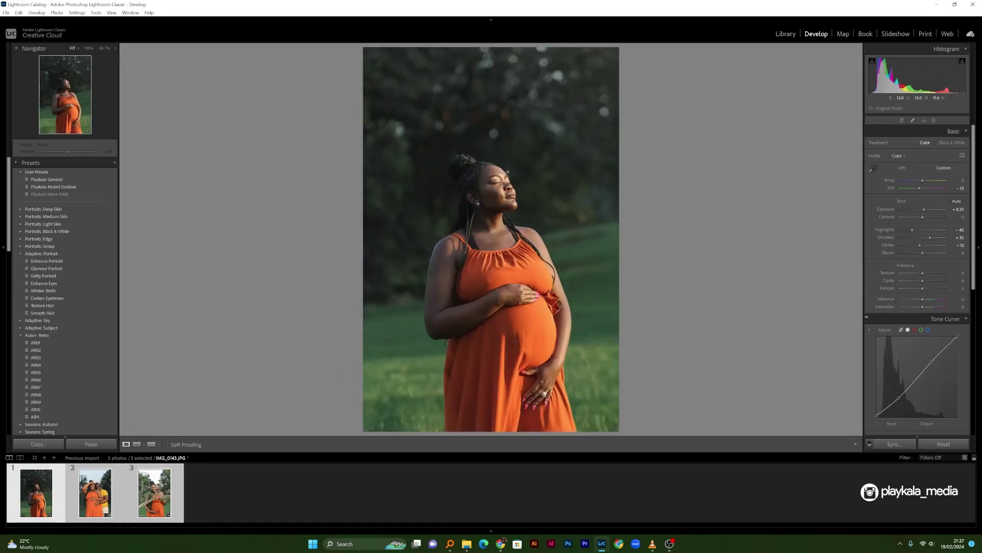
left_click(485, 172)
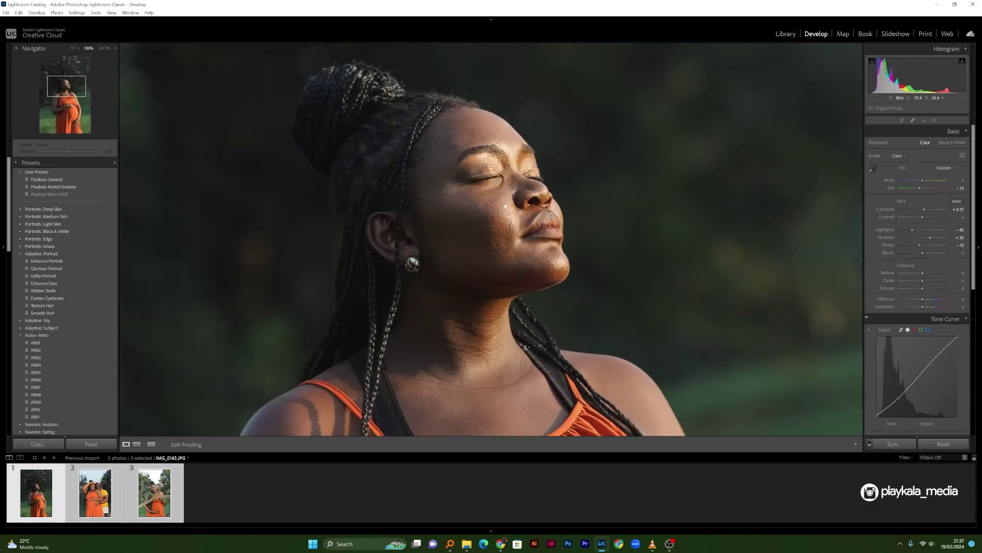
left_click(501, 209)
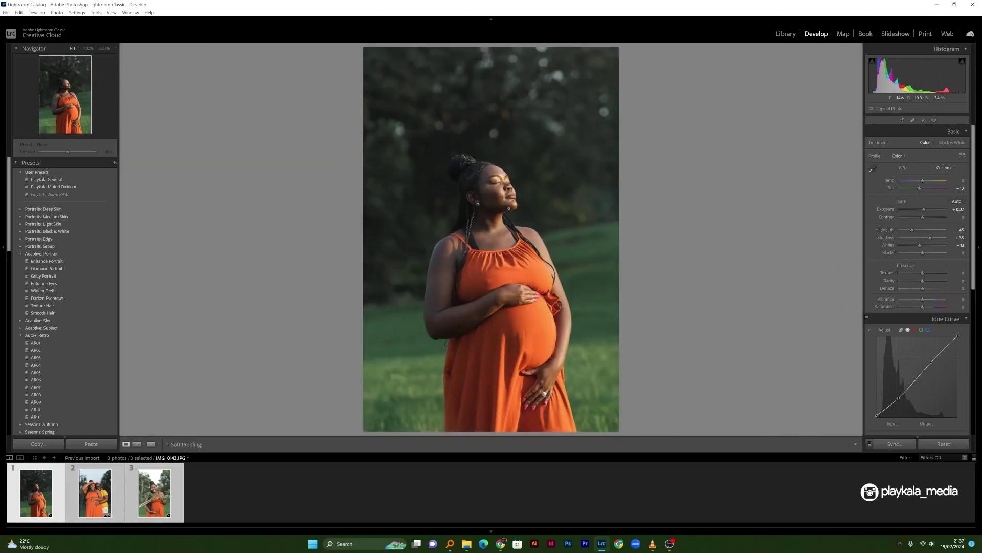
left_click(95, 492)
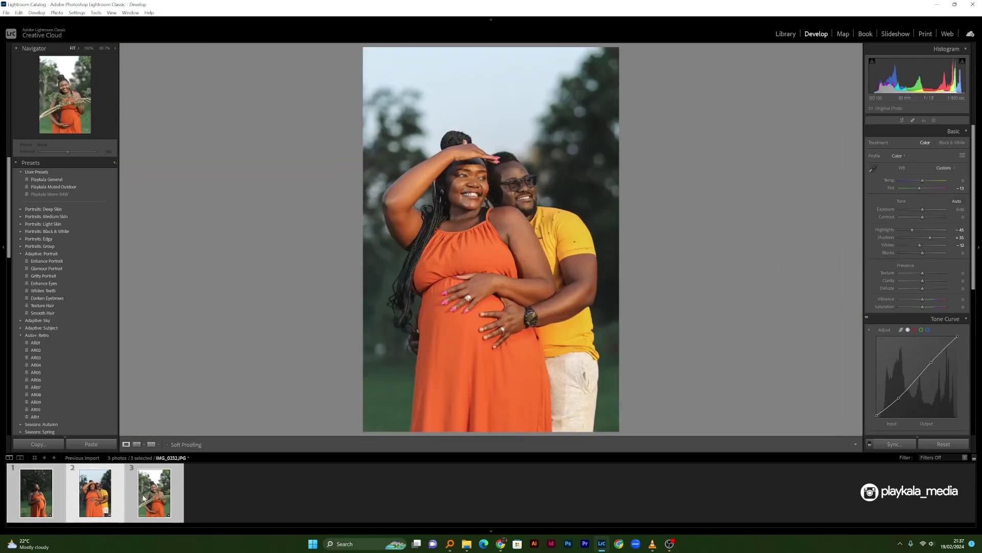
left_click(144, 496)
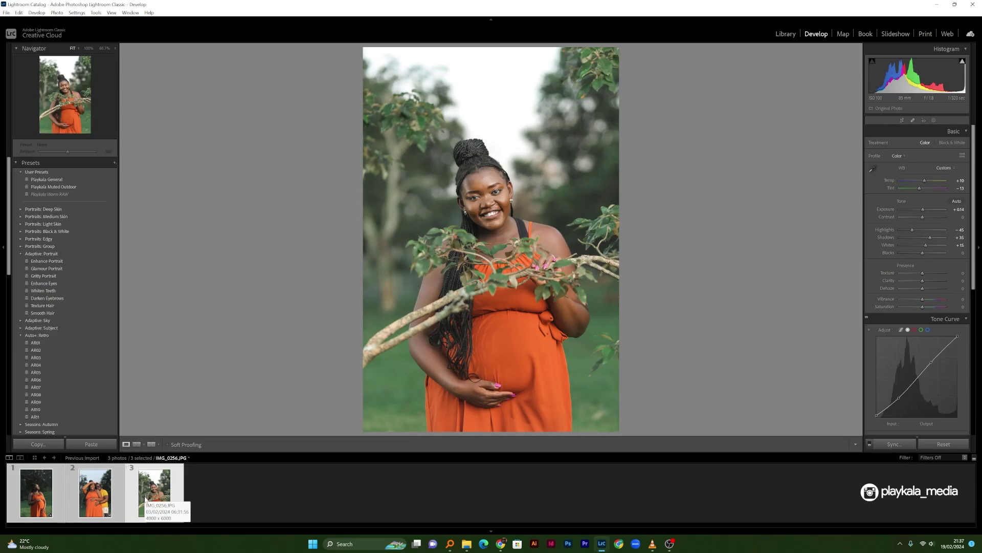
left_click(95, 492)
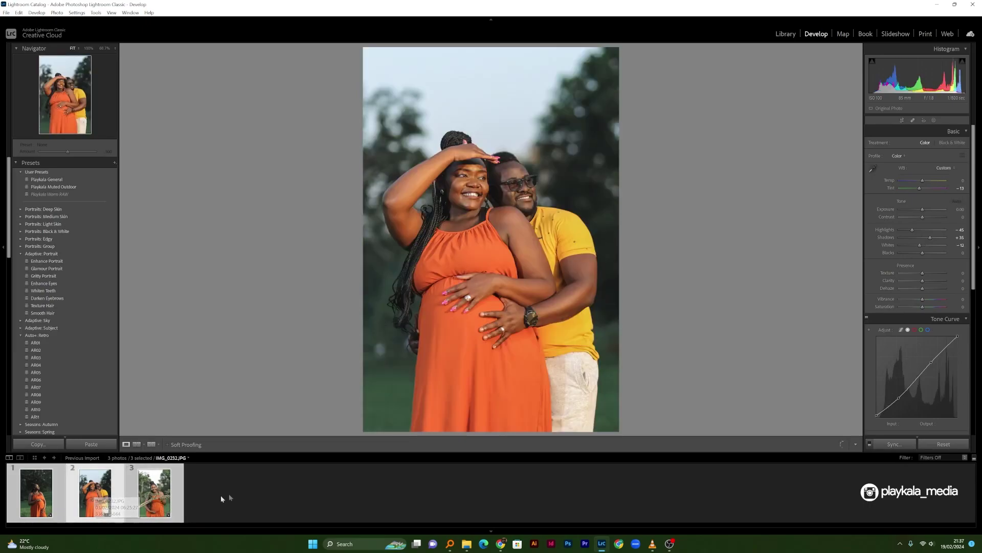
left_click(162, 497)
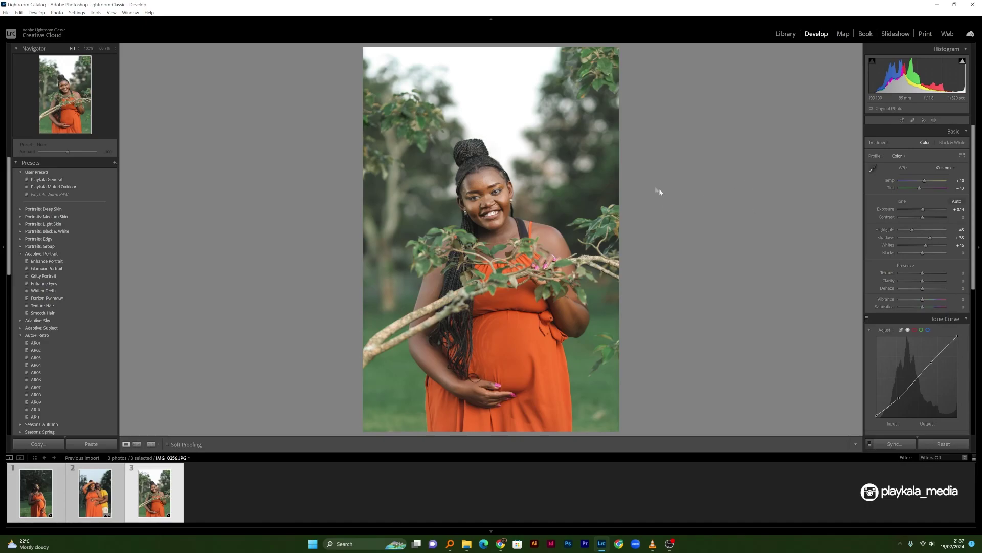
left_click(485, 196)
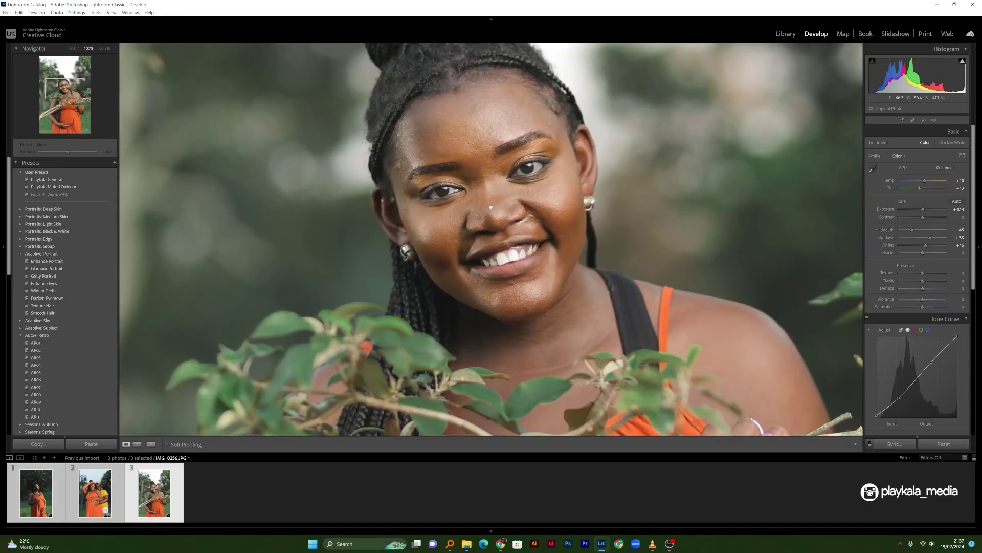
key("z")
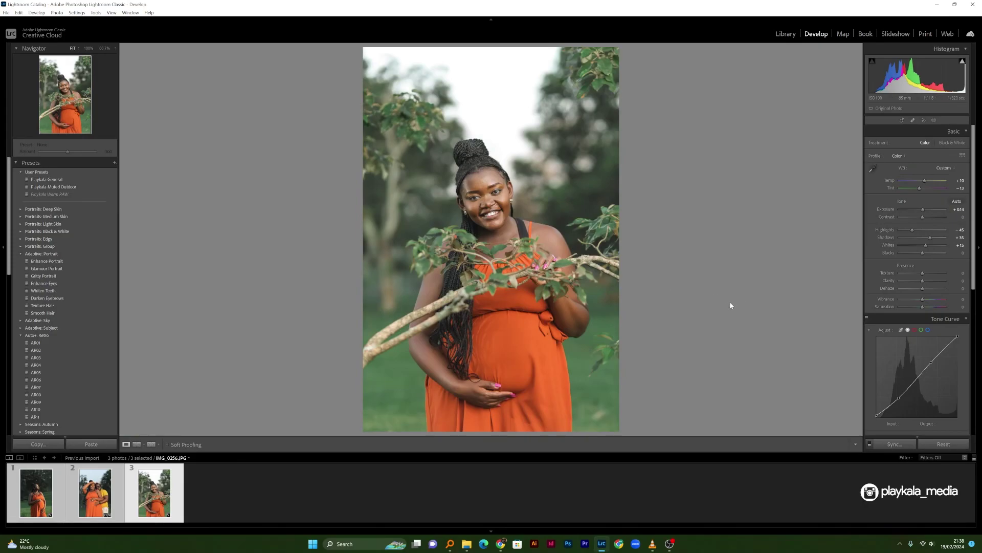